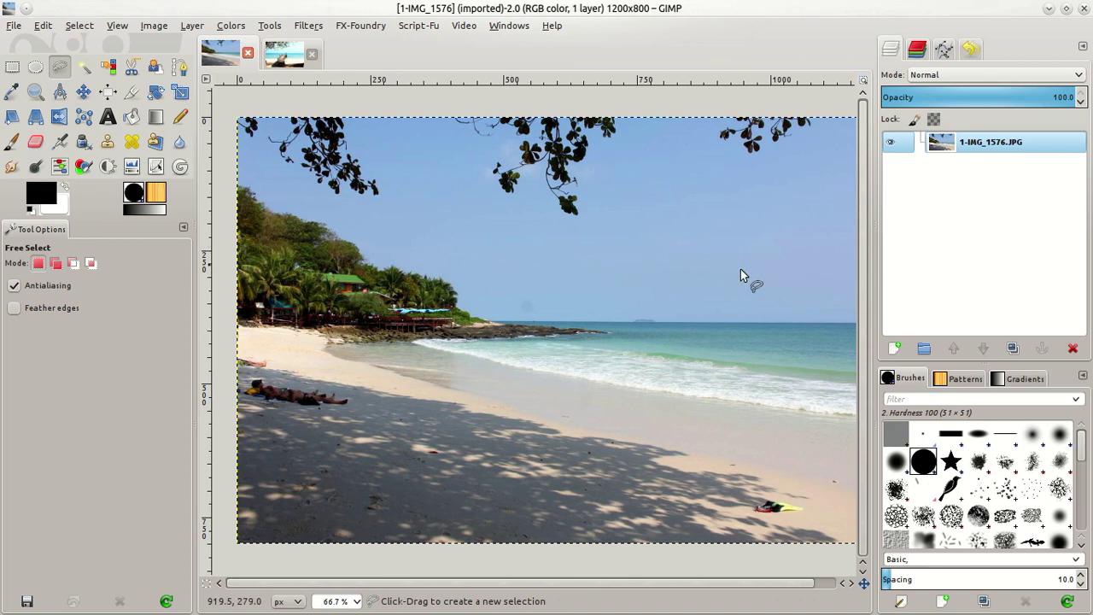
Step: Pan the photo slightly and browse the Filters menu without applying anything
mouse_move(654, 317)
left_mouse_down()
mouse_move(686, 310)
mouse_move(675, 318)
left_mouse_up()
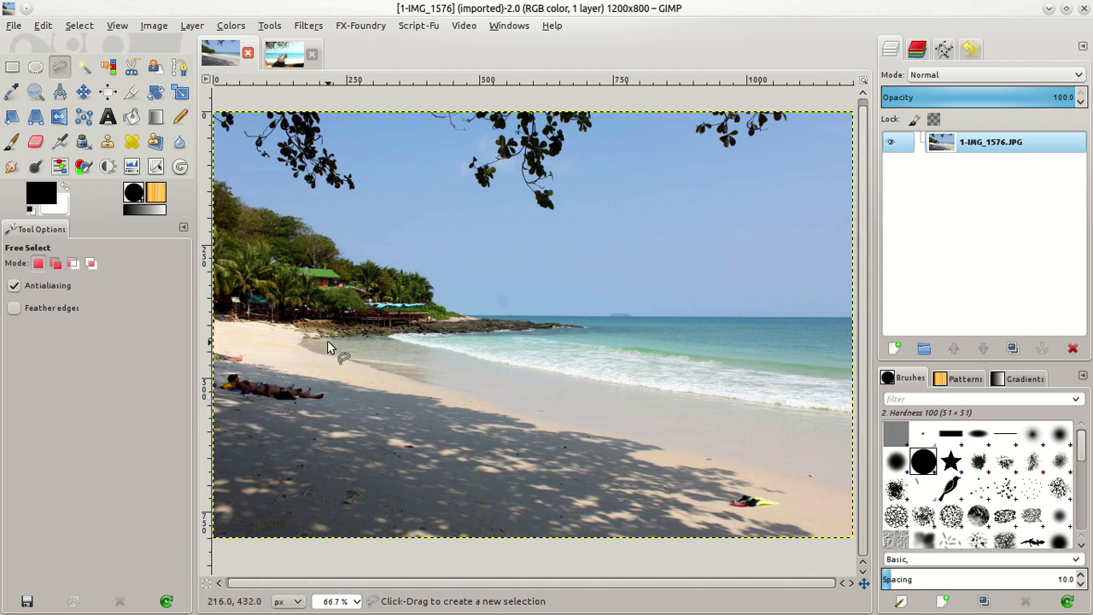
left_click_drag(327, 341, 347, 339)
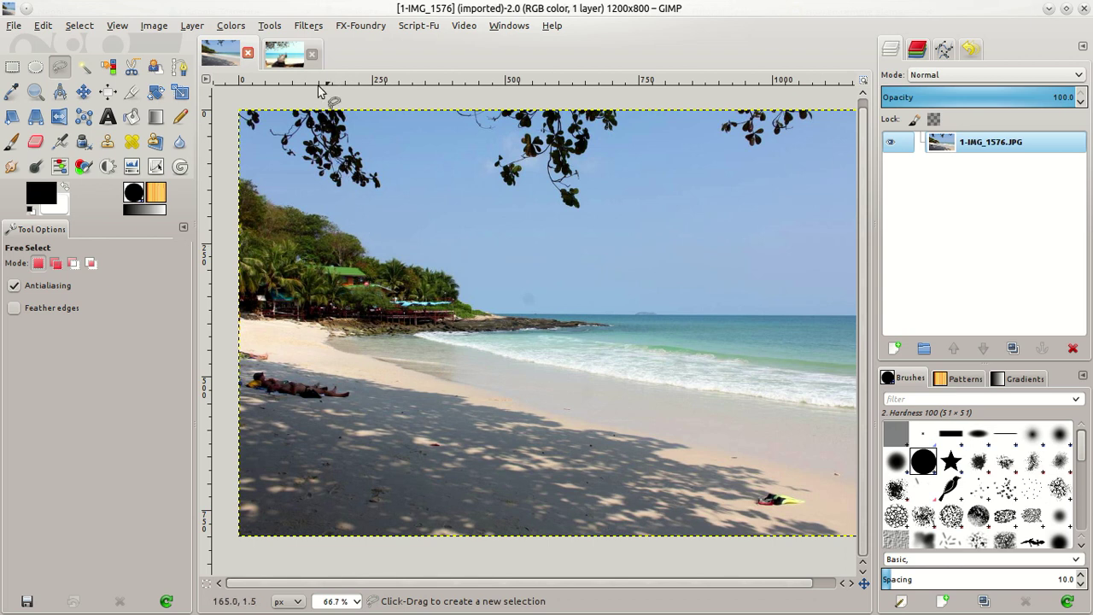
left_click(308, 26)
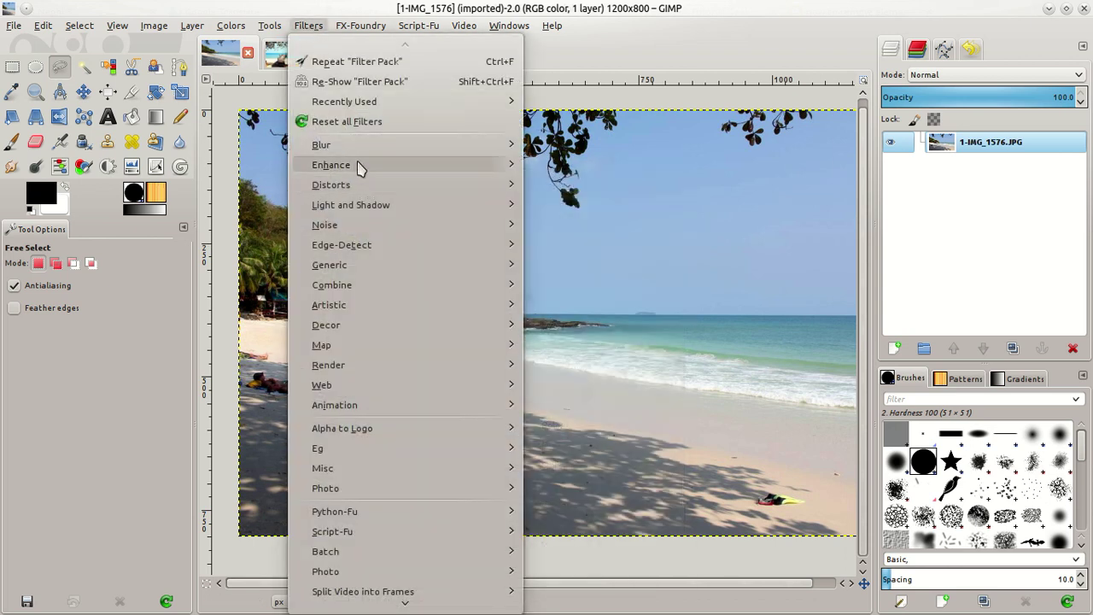
mouse_move(384, 166)
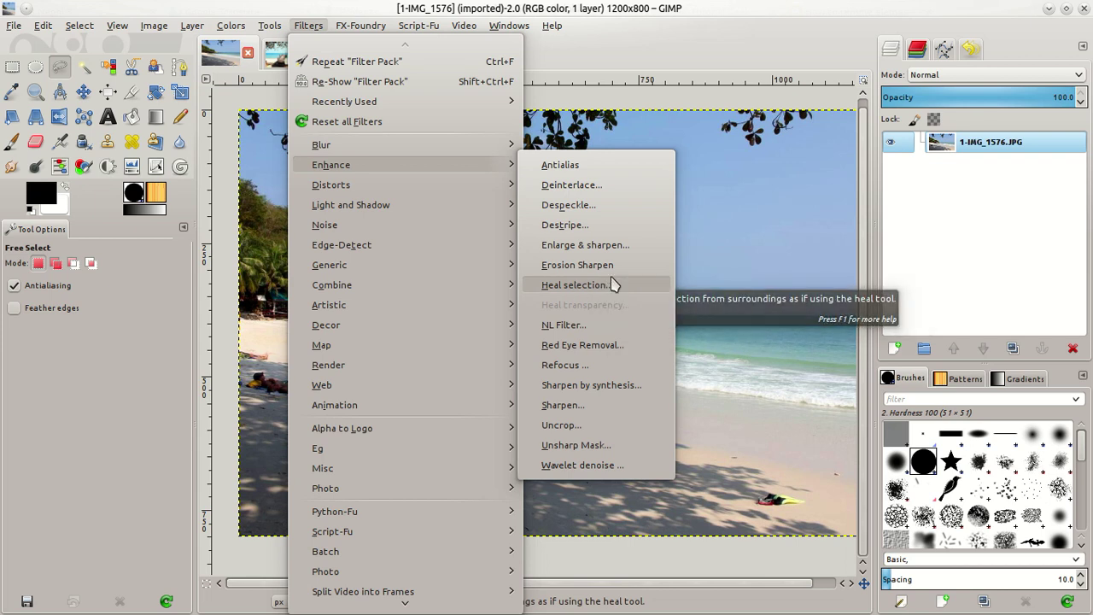
left_click(181, 94)
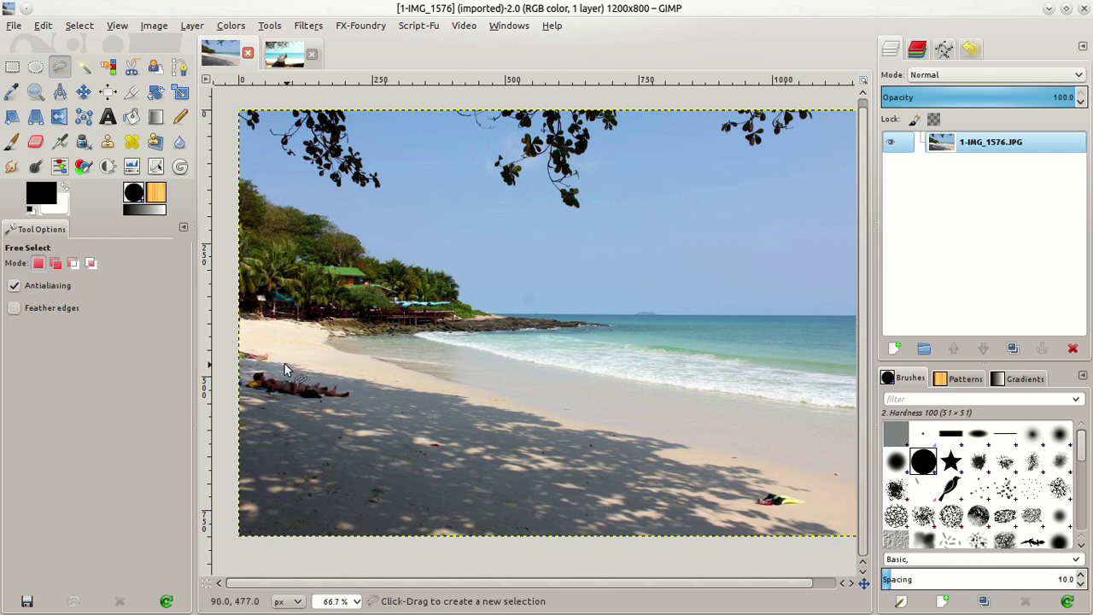
Step: Lasso the people lying in the shade and heal them with Heal selection at width 50
mouse_move(290, 379)
left_mouse_down()
mouse_move(238, 366)
mouse_move(230, 376)
mouse_move(236, 389)
mouse_move(343, 411)
mouse_move(360, 399)
mouse_move(336, 382)
left_mouse_up()
key("Return")
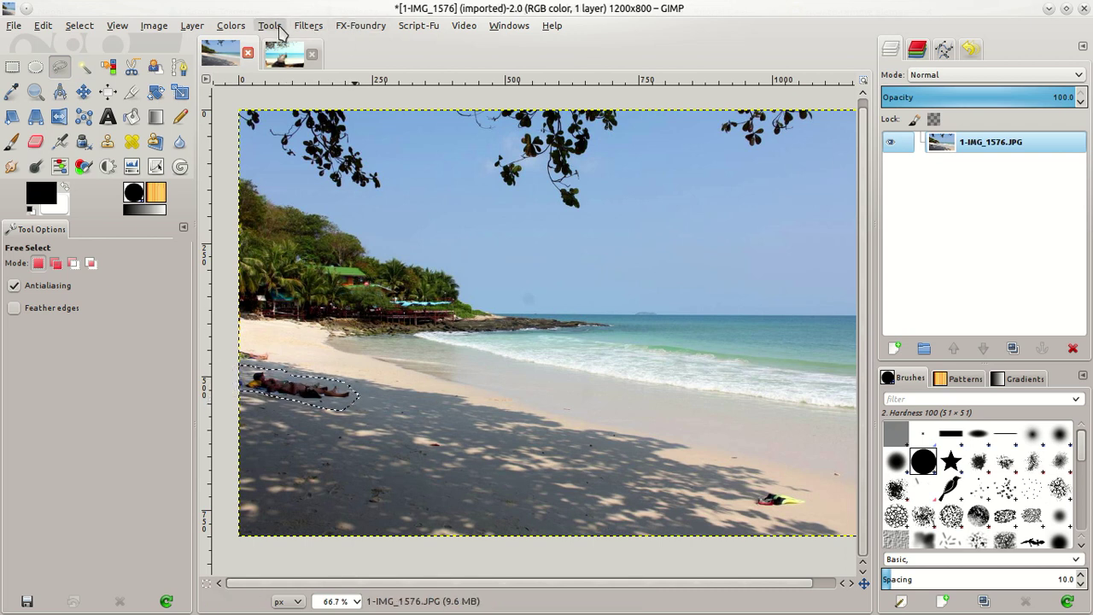
left_click(305, 27)
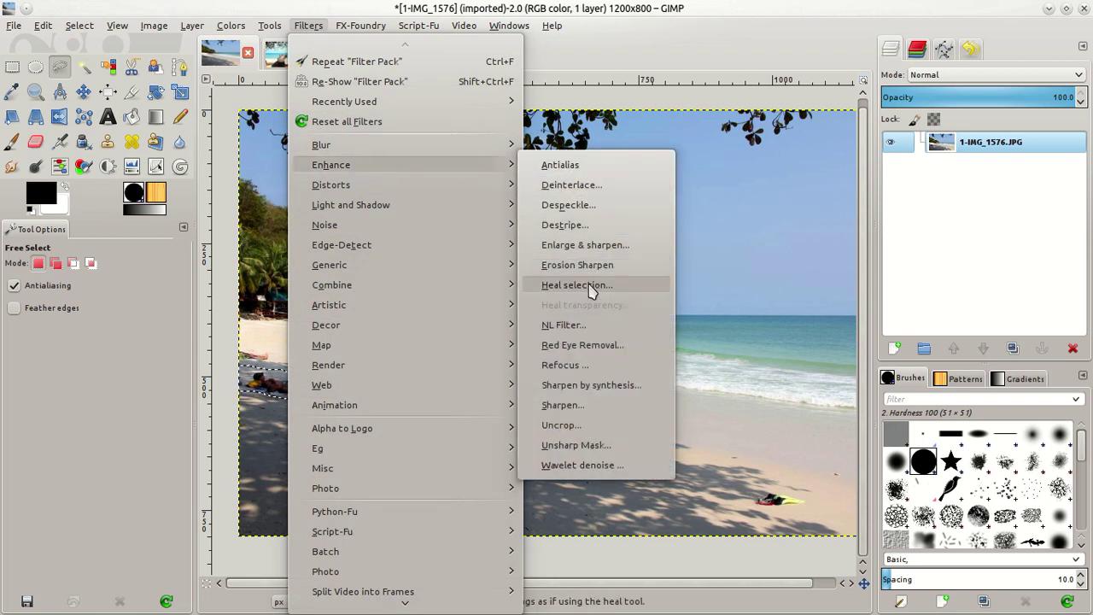
left_click(577, 285)
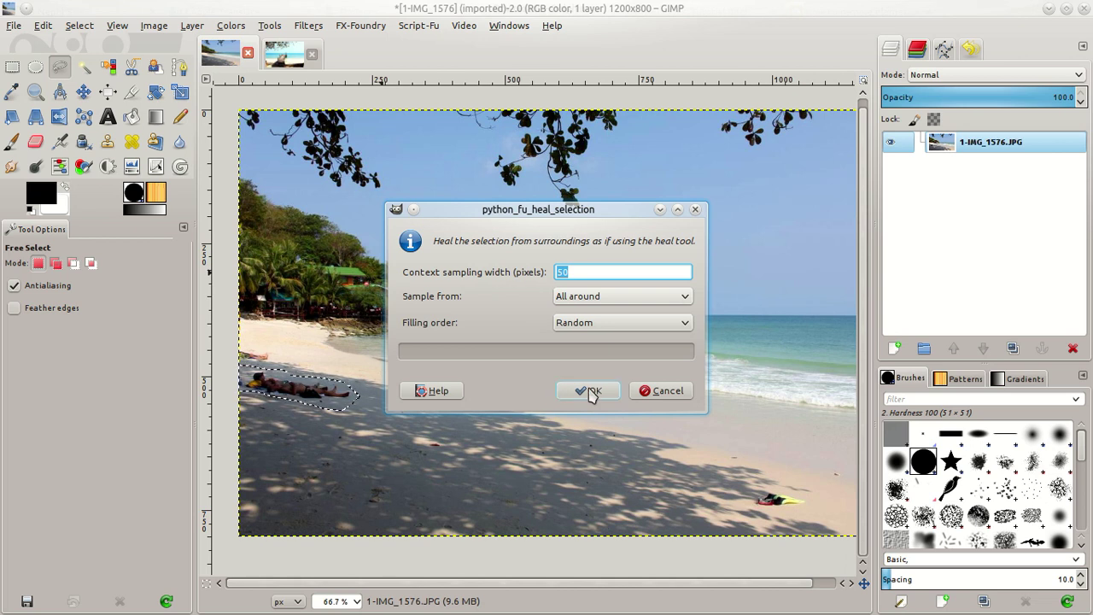
left_click(590, 392)
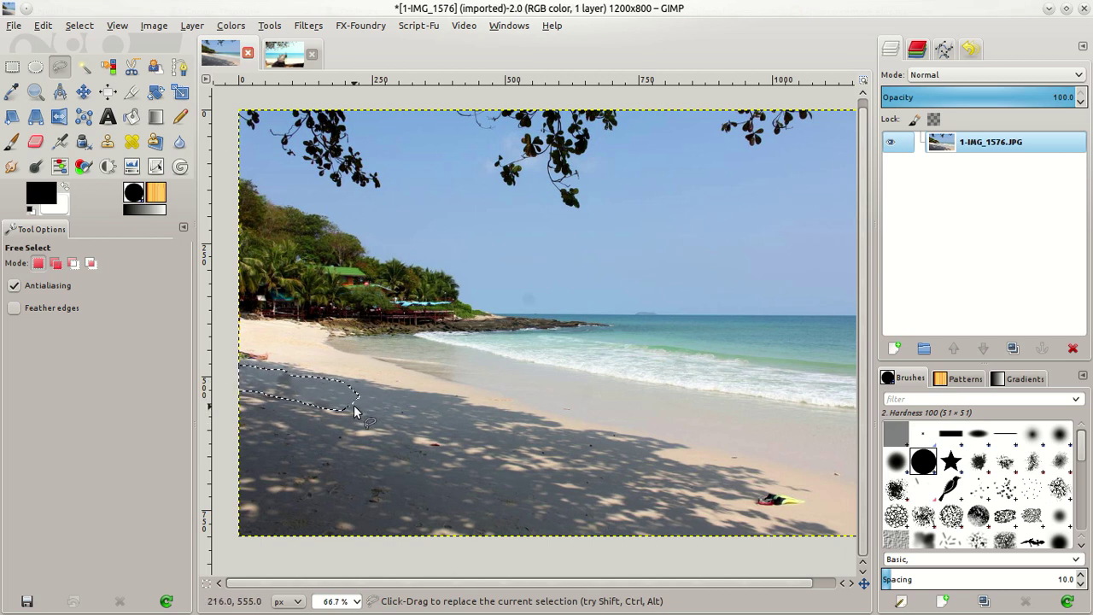
Step: Deselect, lasso the small red object at the left edge, and repeat Heal selection on it
key("ctrl+shift")
key("ctrl+shift+a")
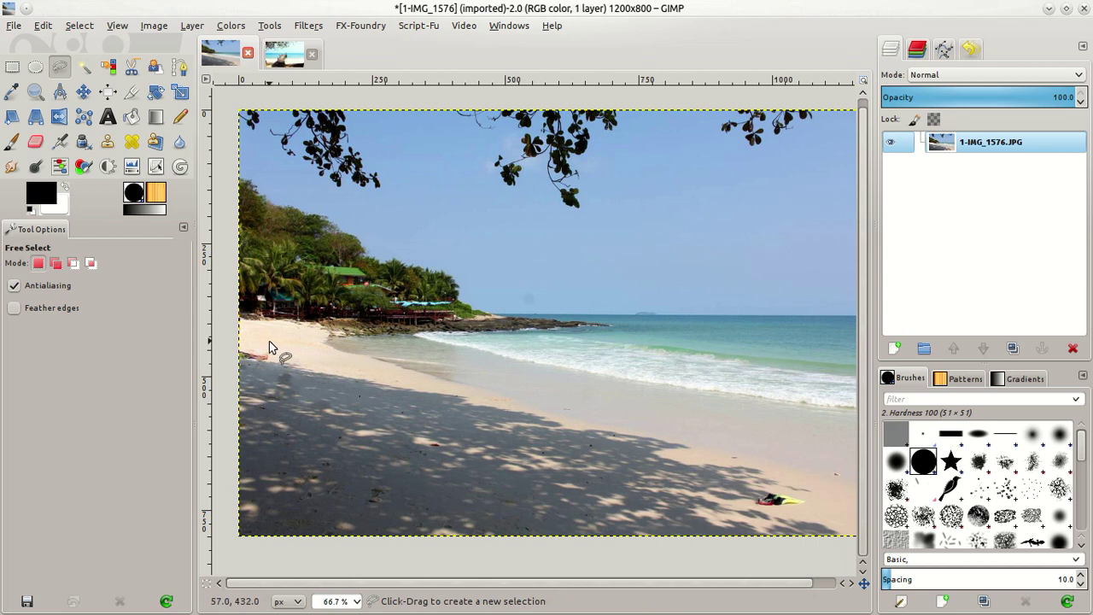
mouse_move(266, 354)
left_mouse_down()
mouse_move(229, 344)
mouse_move(227, 355)
mouse_move(272, 359)
left_mouse_up()
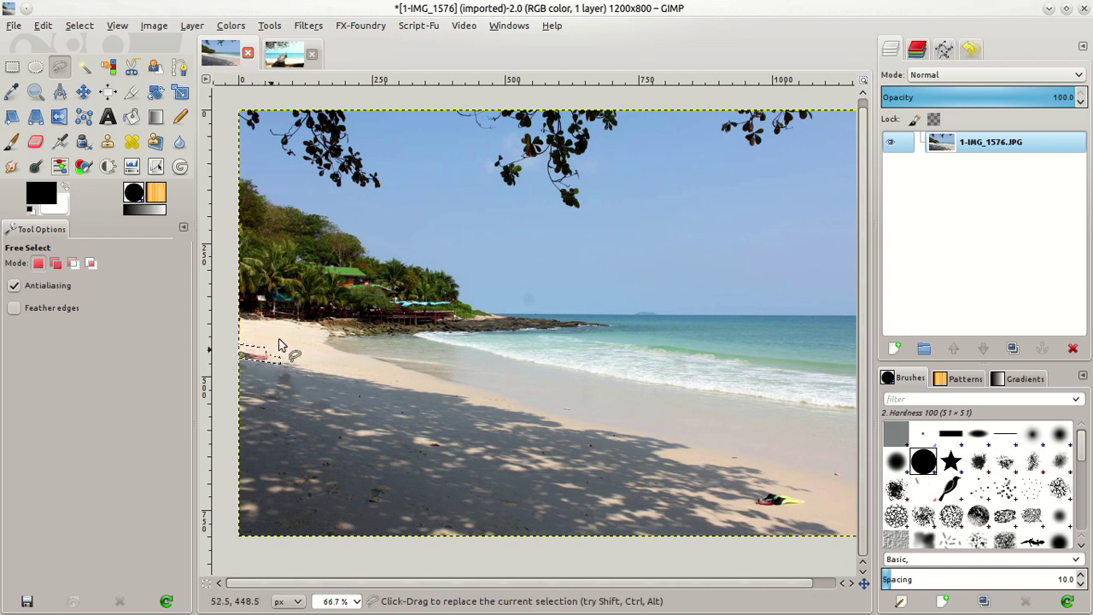
left_click(318, 33)
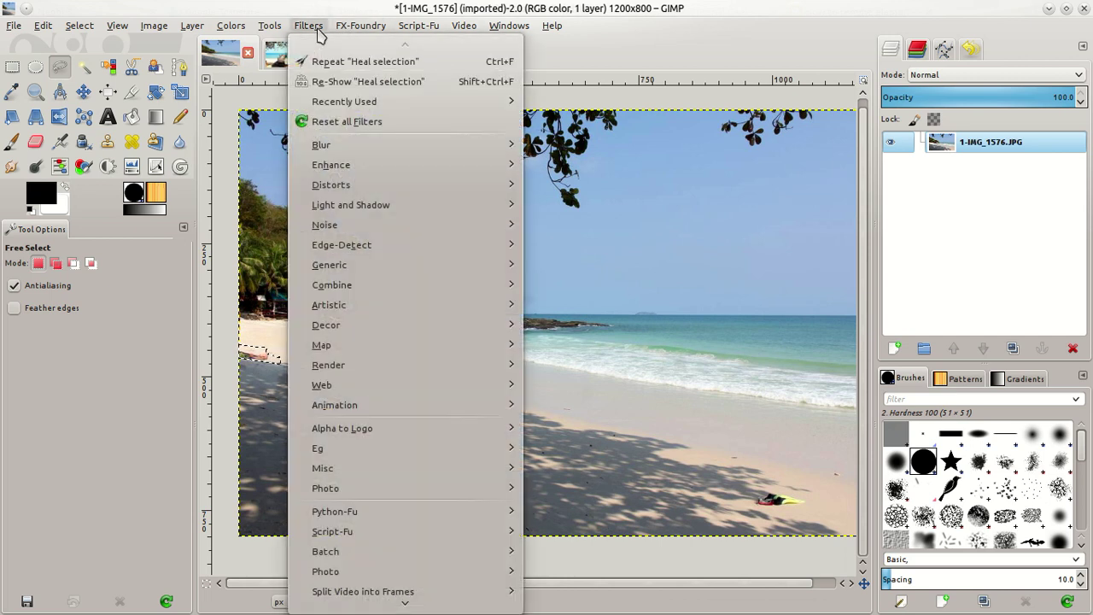
left_click(347, 64)
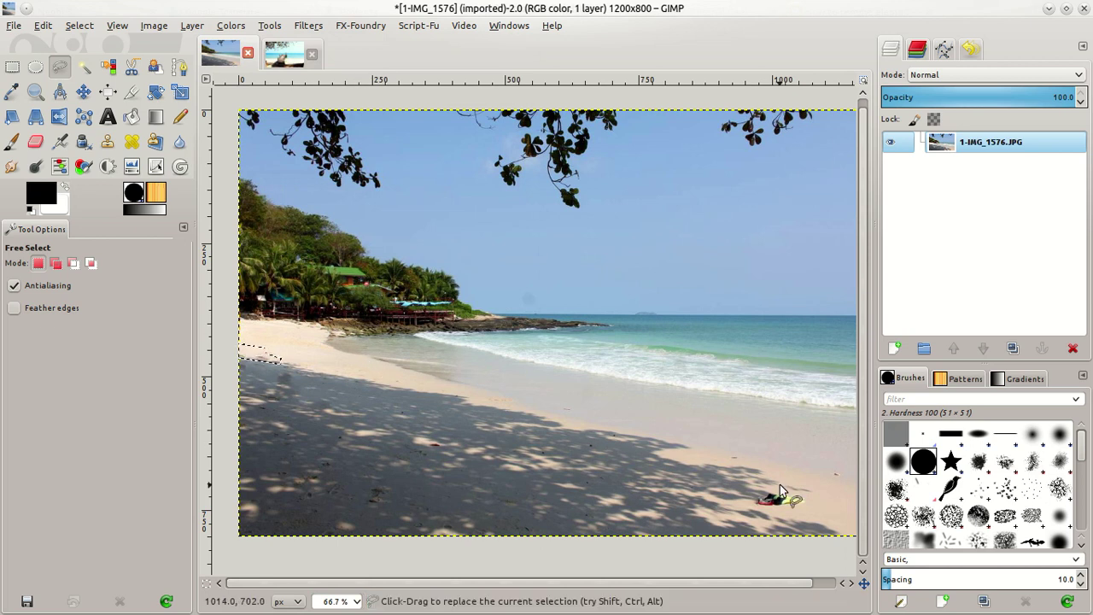
Step: Heal the lassoed flip-flops using All around sampling and Random filling order, then deselect
mouse_move(779, 484)
left_mouse_down()
mouse_move(752, 486)
mouse_move(756, 510)
mouse_move(804, 514)
mouse_move(806, 500)
mouse_move(779, 484)
left_mouse_up()
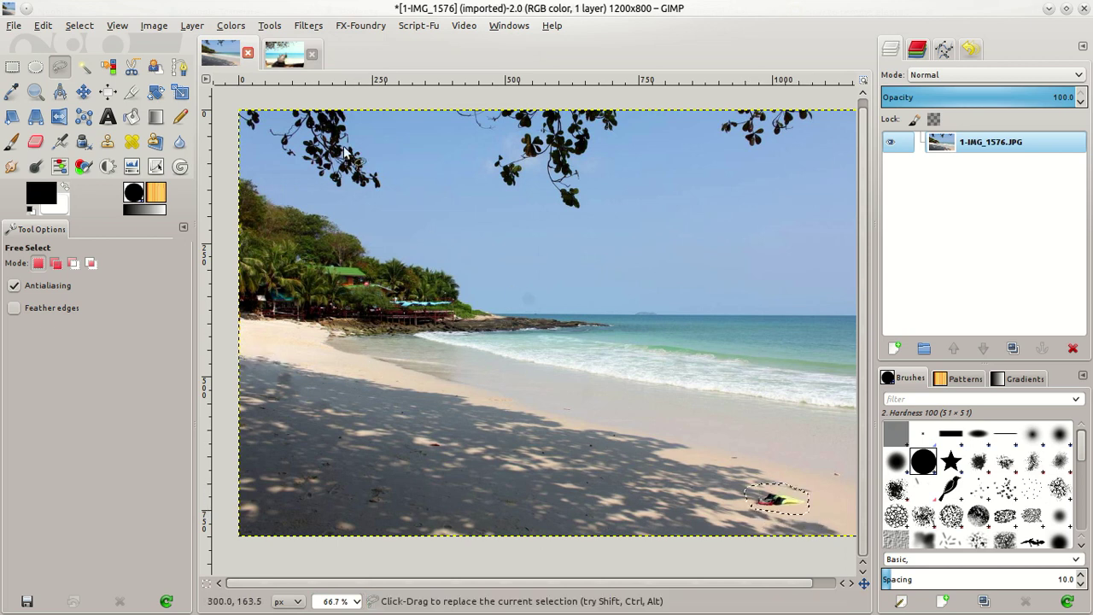
left_click(307, 25)
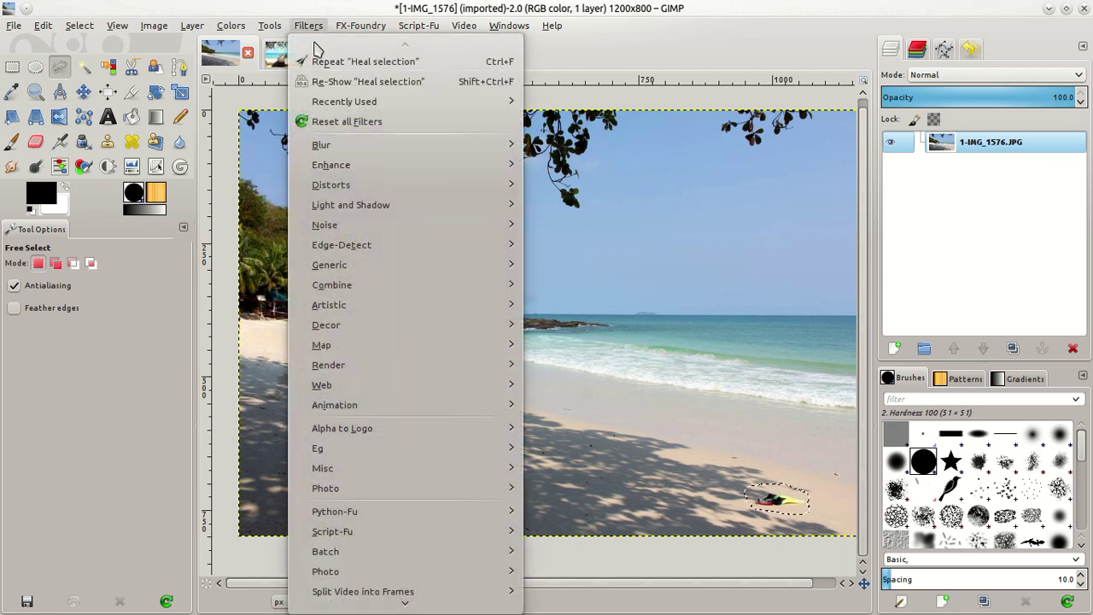
left_click(344, 84)
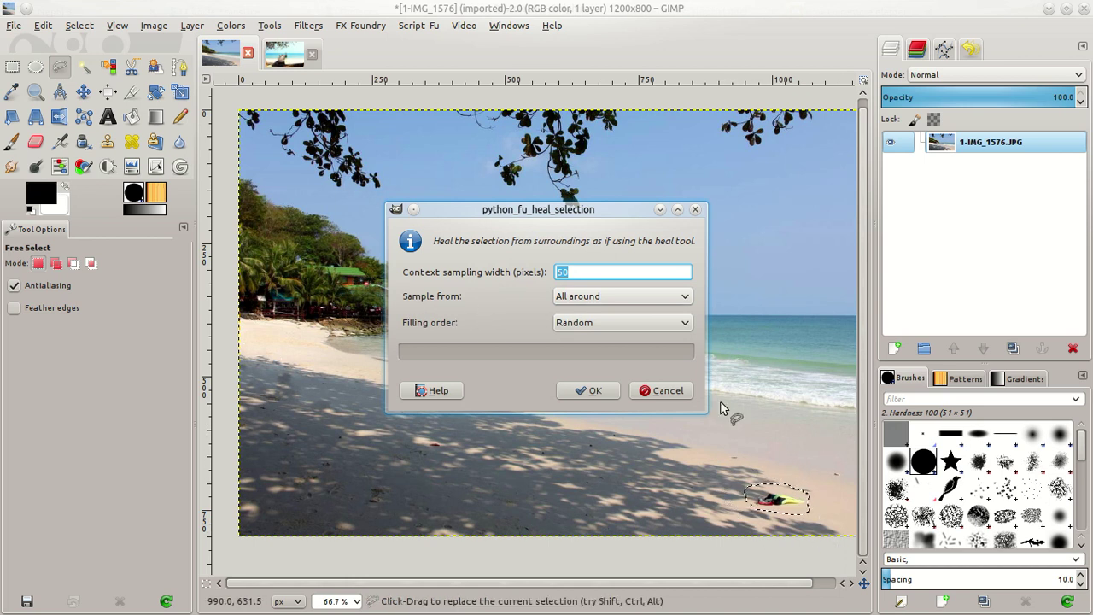
left_click(612, 299)
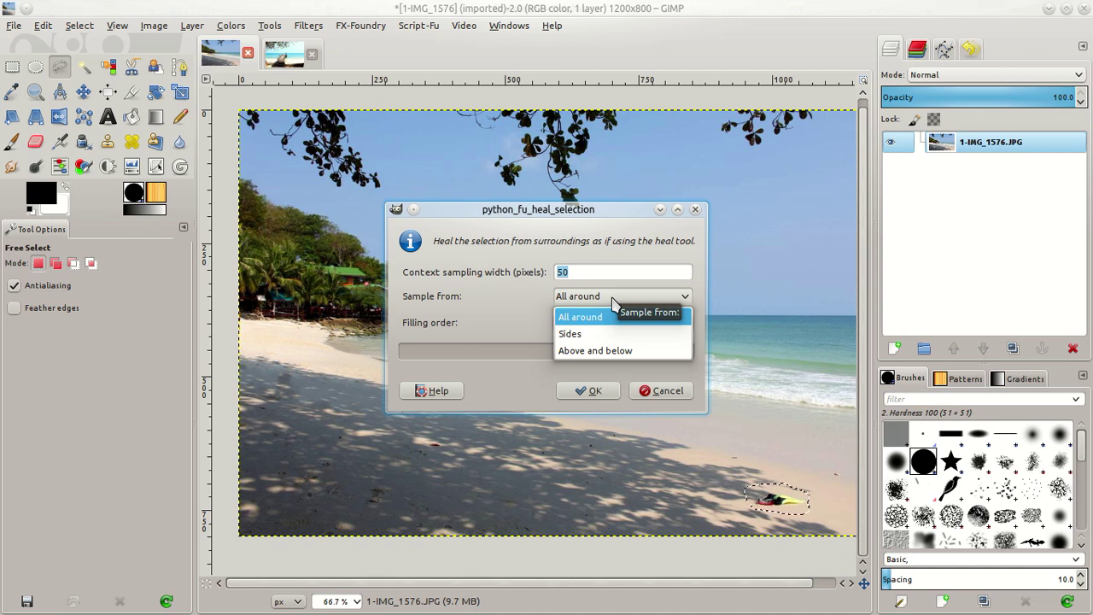
left_click(612, 303)
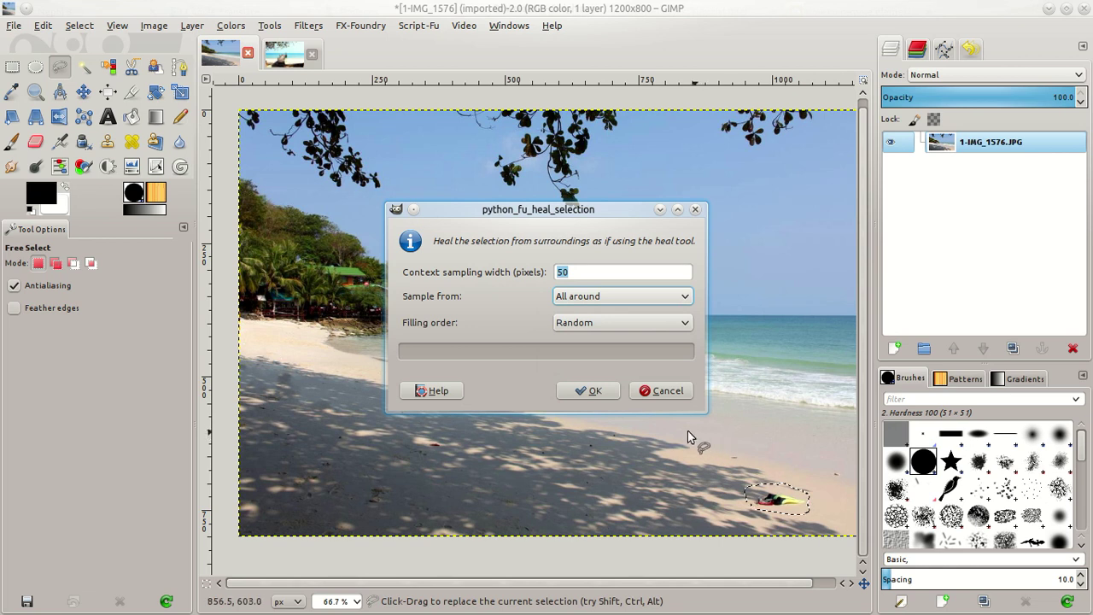
left_click(658, 328)
left_click(651, 343)
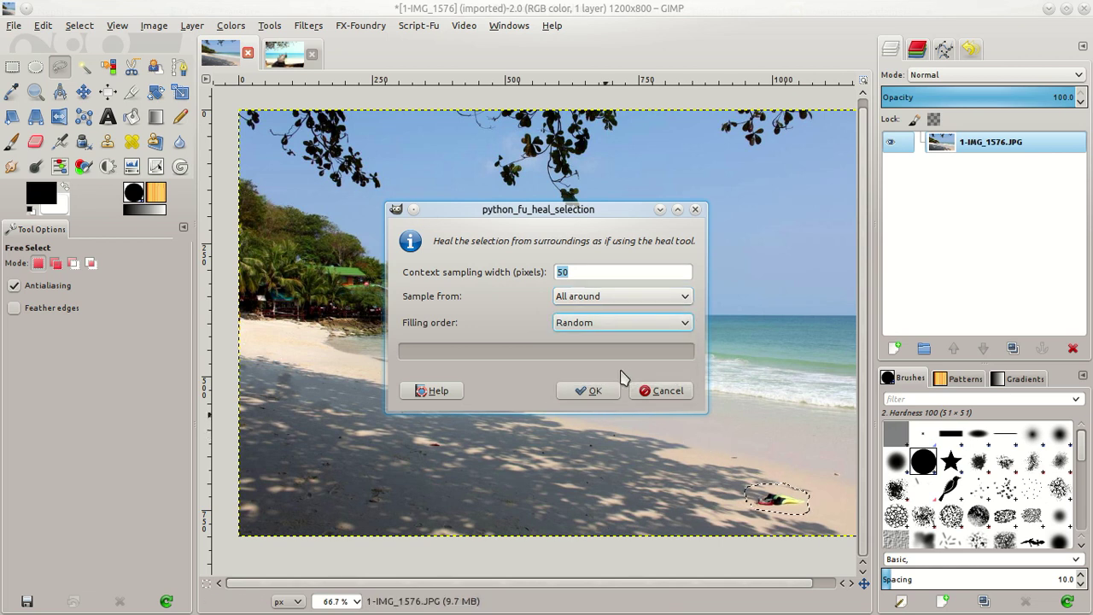
left_click(601, 391)
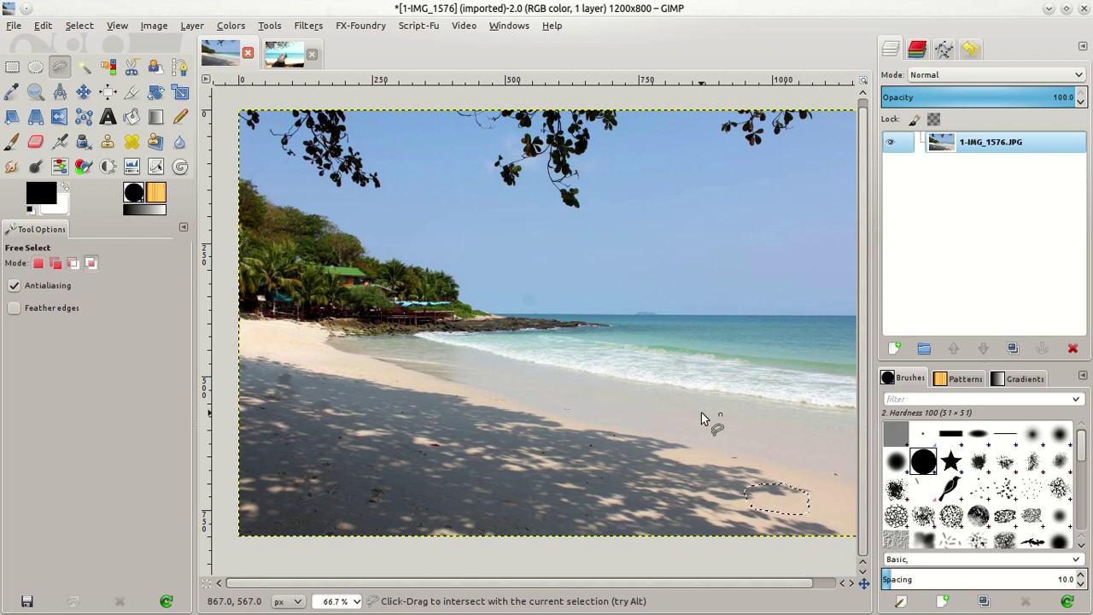
key("shift+ctrl+a")
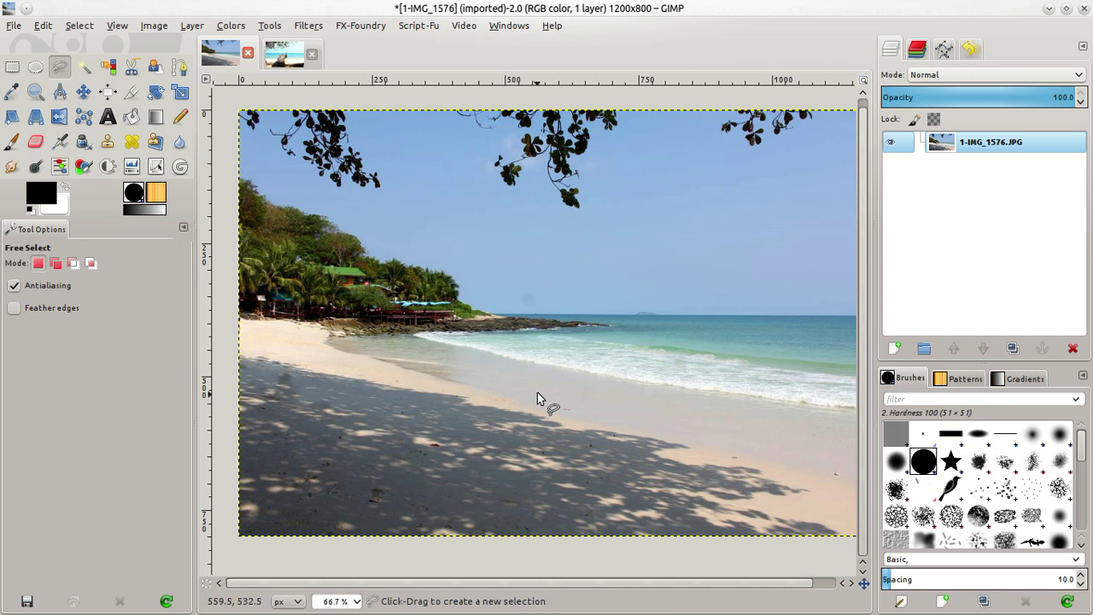
left_click(287, 55)
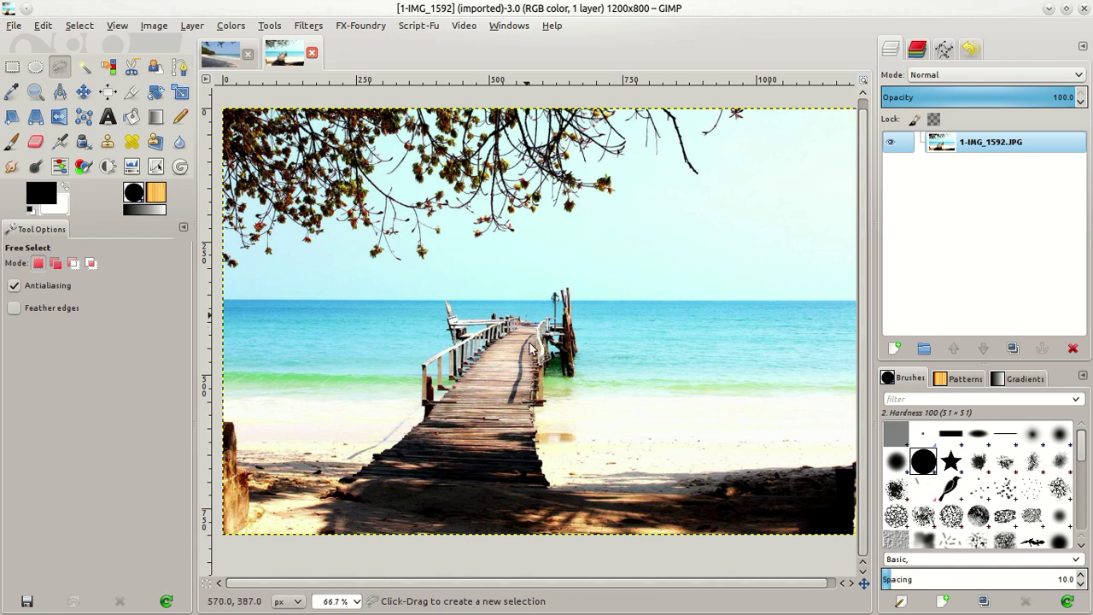
left_click_drag(740, 430, 808, 358)
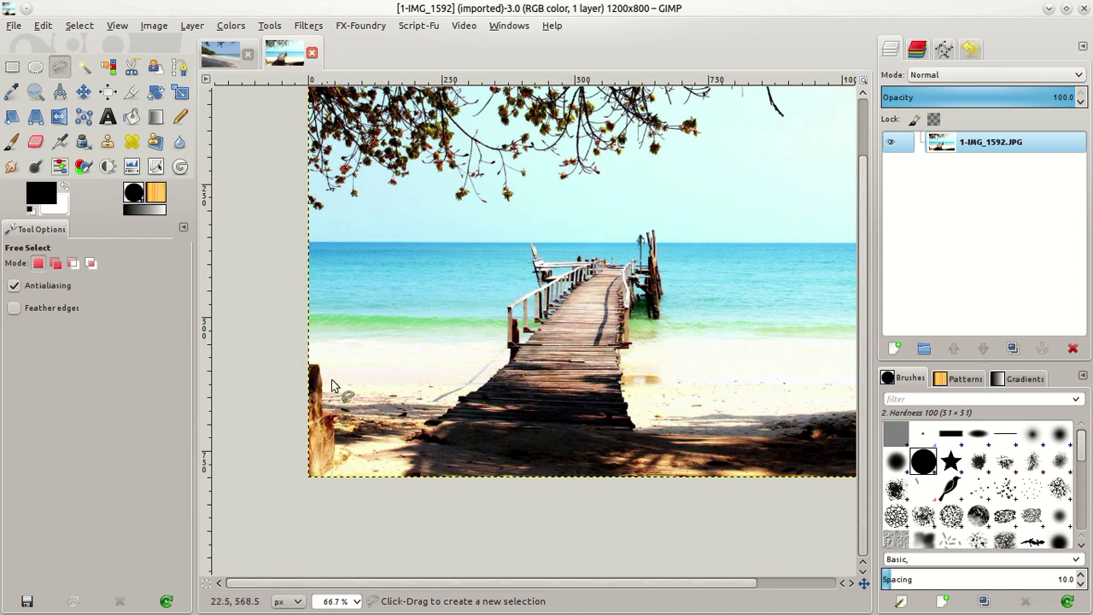
left_click_drag(723, 427, 637, 404)
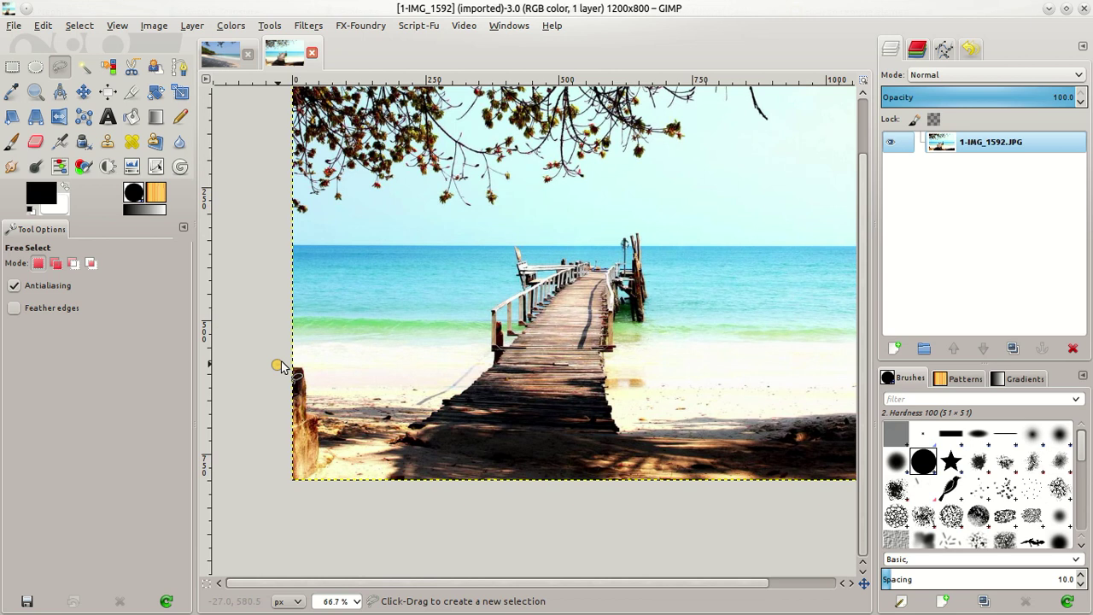
mouse_move(309, 363)
left_mouse_down()
mouse_move(335, 472)
mouse_move(295, 502)
mouse_move(271, 402)
mouse_move(273, 360)
mouse_move(288, 357)
left_mouse_up()
left_click(309, 25)
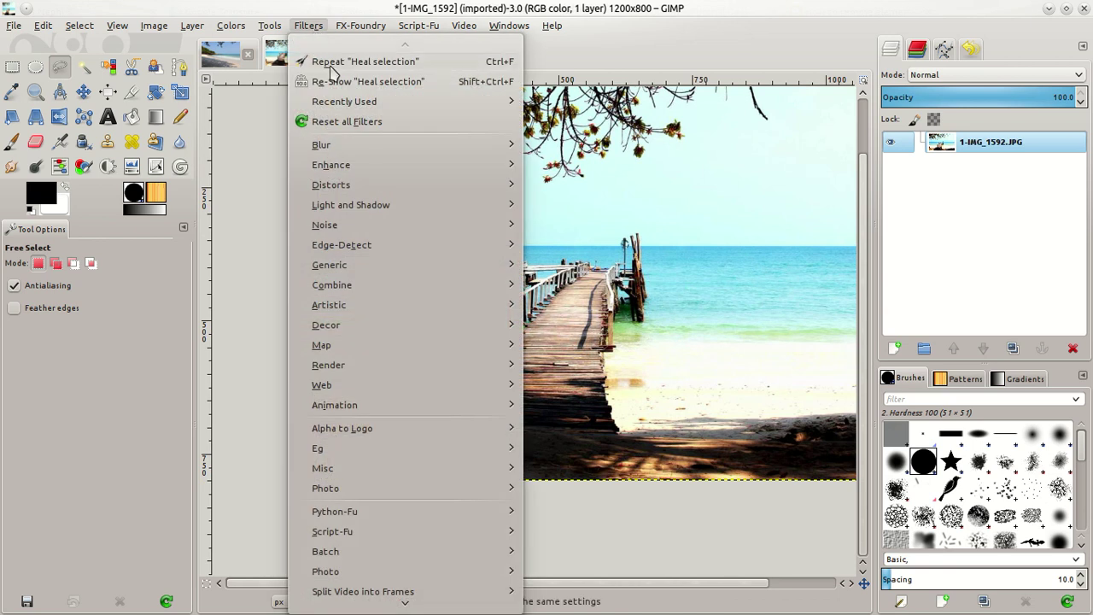
left_click(335, 65)
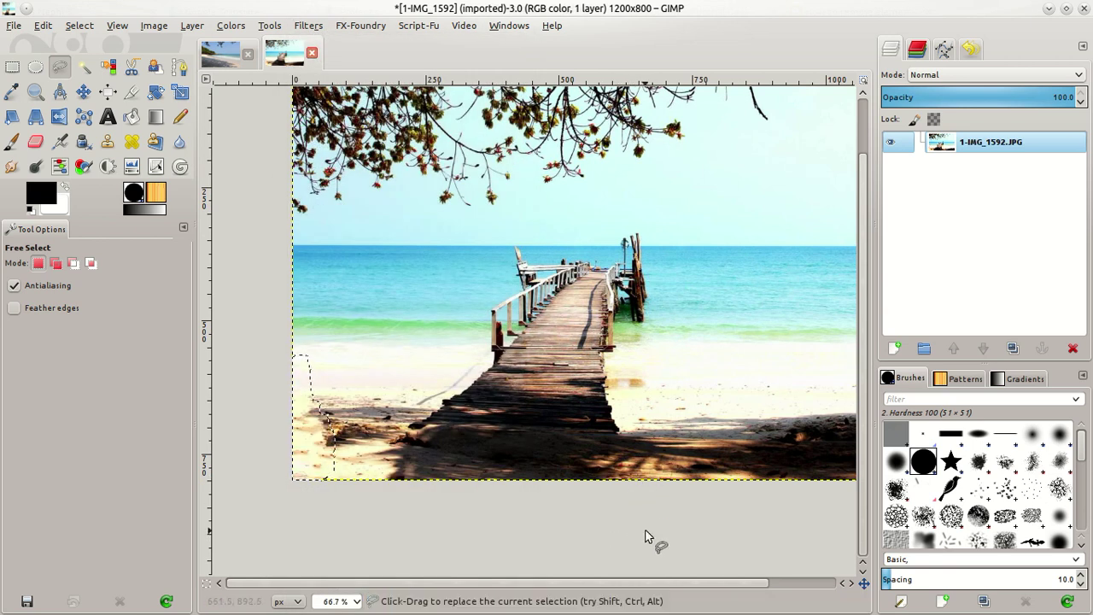
scroll(644, 536, "right", 5)
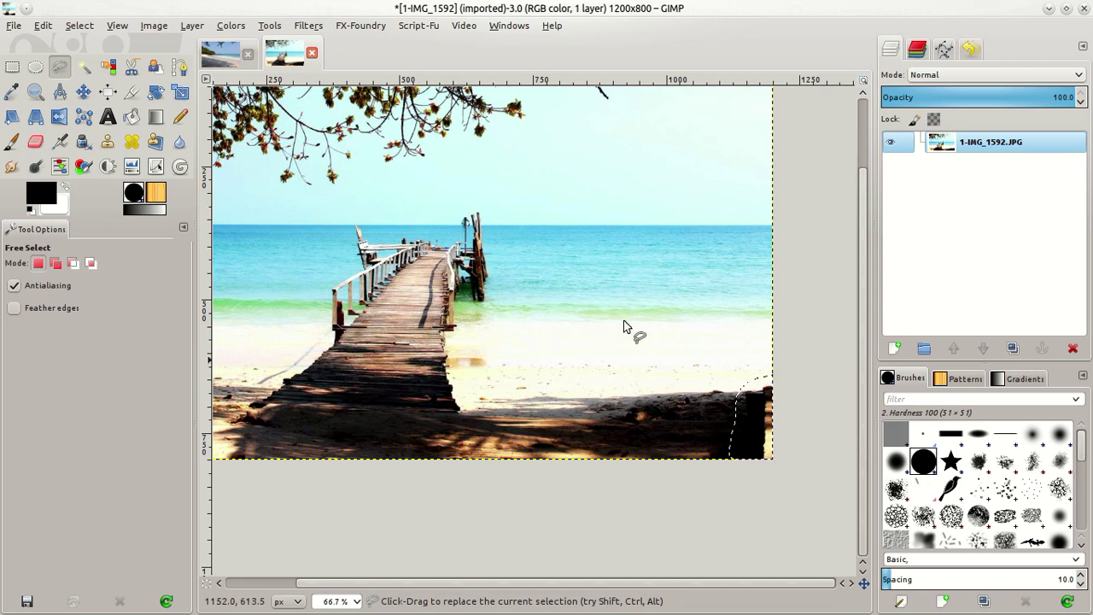
left_click(308, 25)
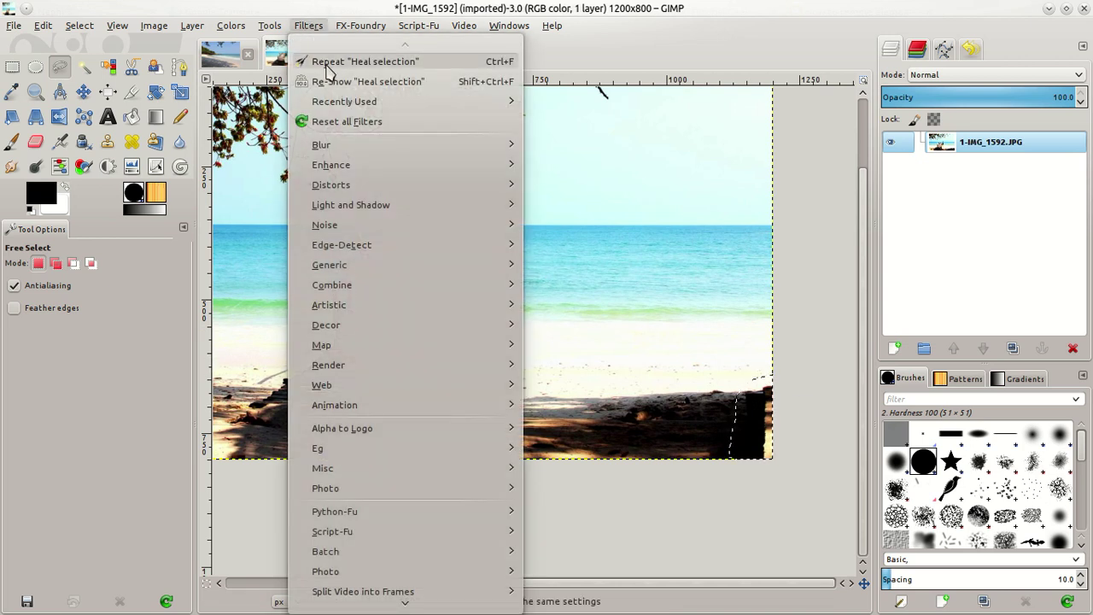
left_click(326, 64)
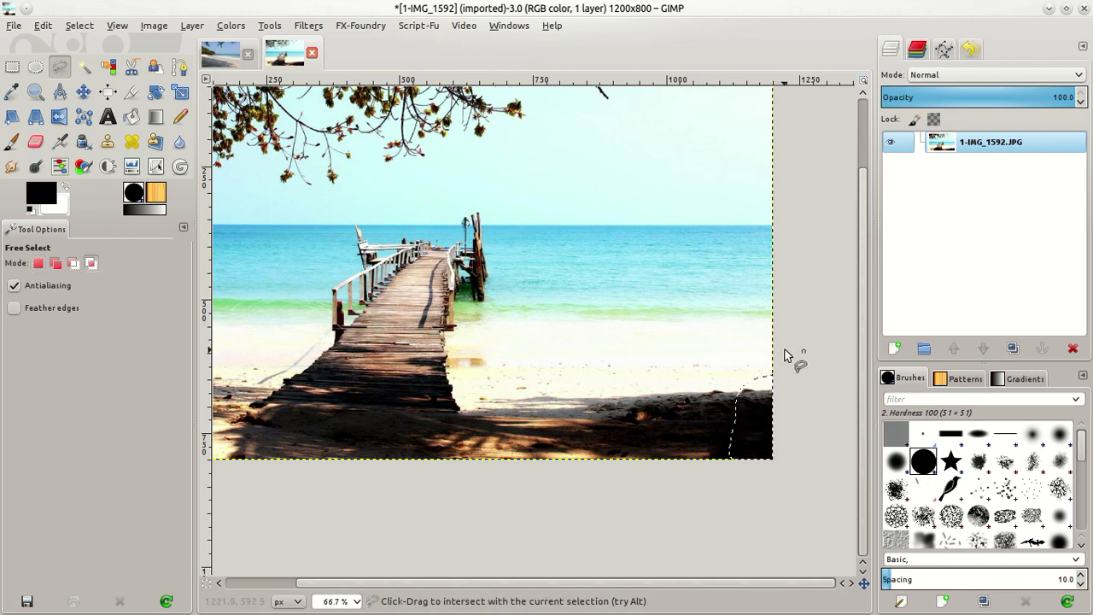
key("ctrl+shift+a")
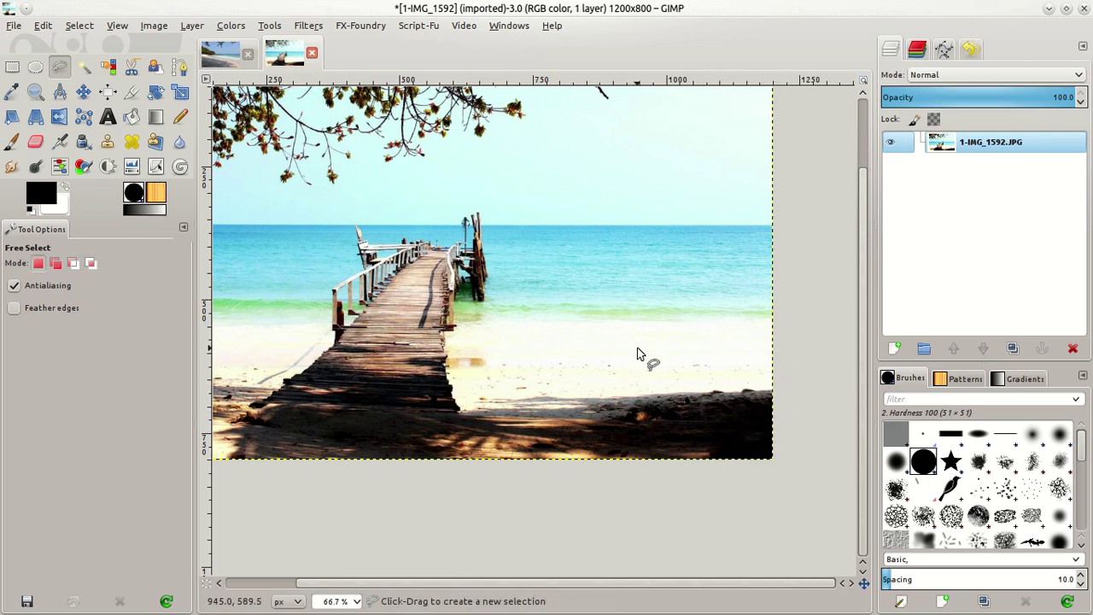
scroll(643, 359, "up", 2)
scroll(688, 378, "left", 2)
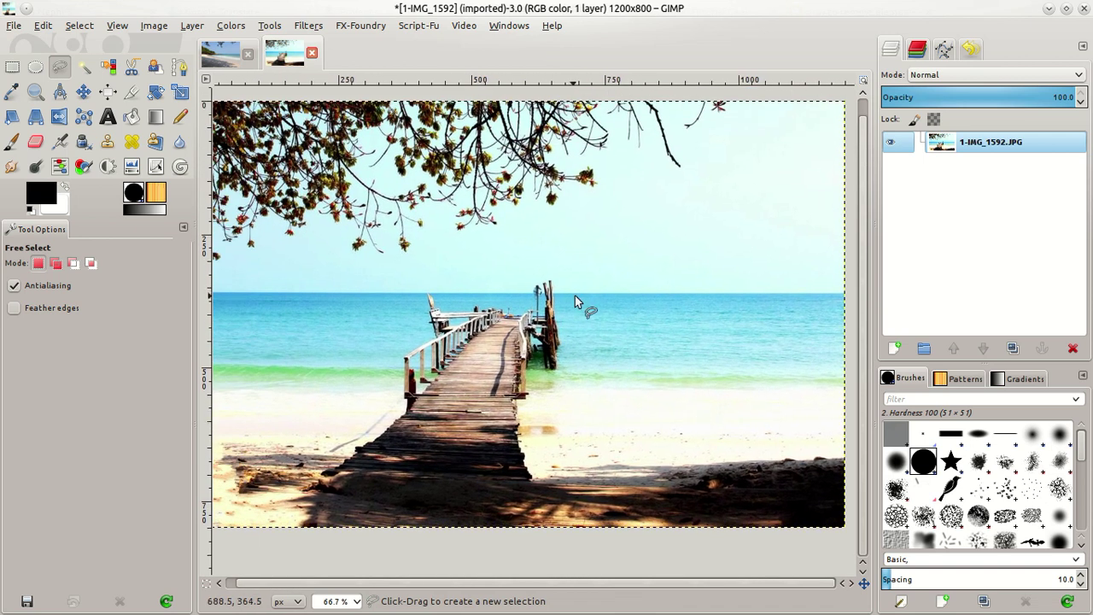
scroll(589, 299, "left", 1)
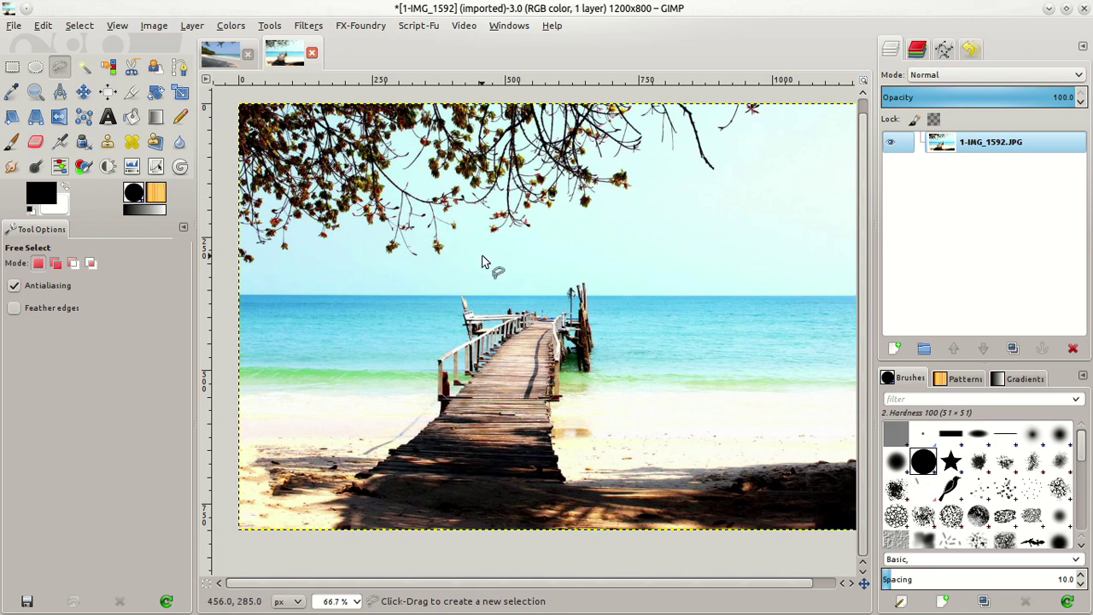
Step: Outline the overhanging tree branches along the top of the photo as a free selection
left_click(231, 273)
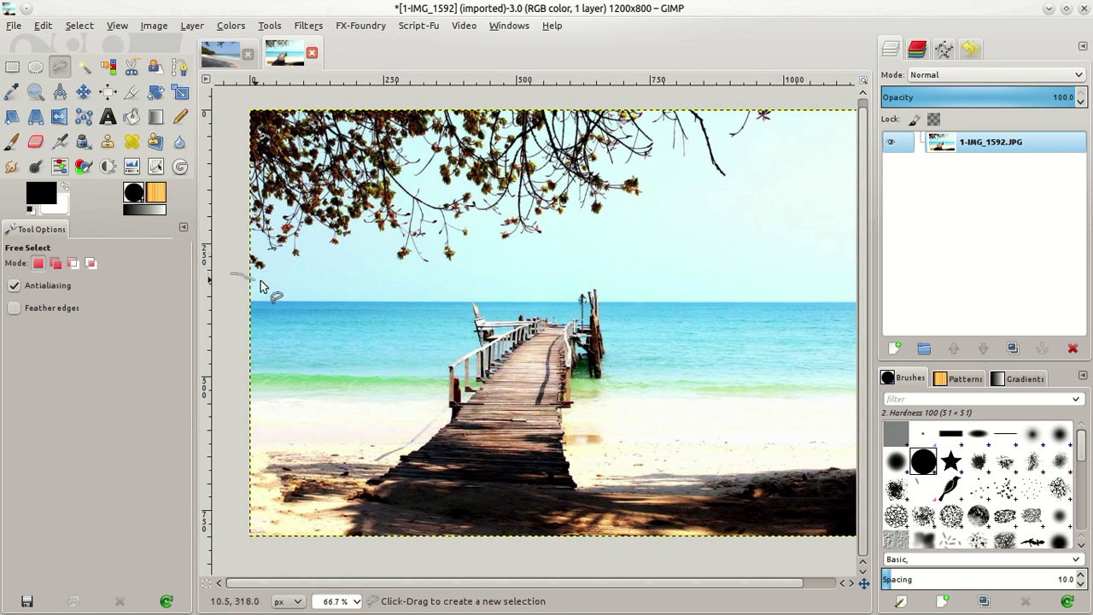
mouse_move(260, 280)
left_mouse_down()
mouse_move(282, 260)
mouse_move(254, 249)
left_mouse_up()
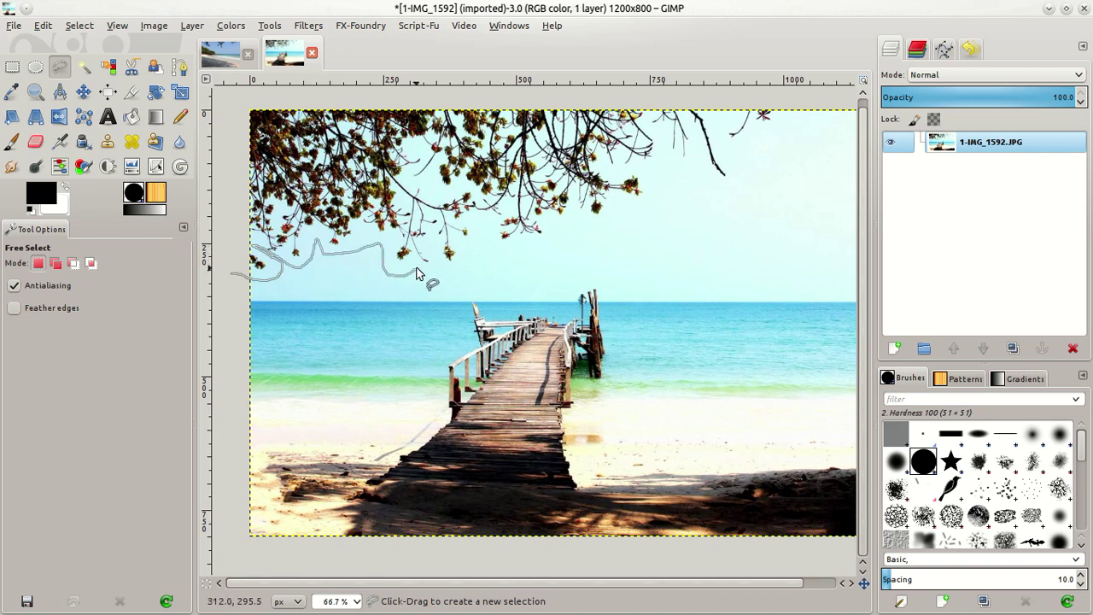
left_click_drag(471, 246, 489, 231)
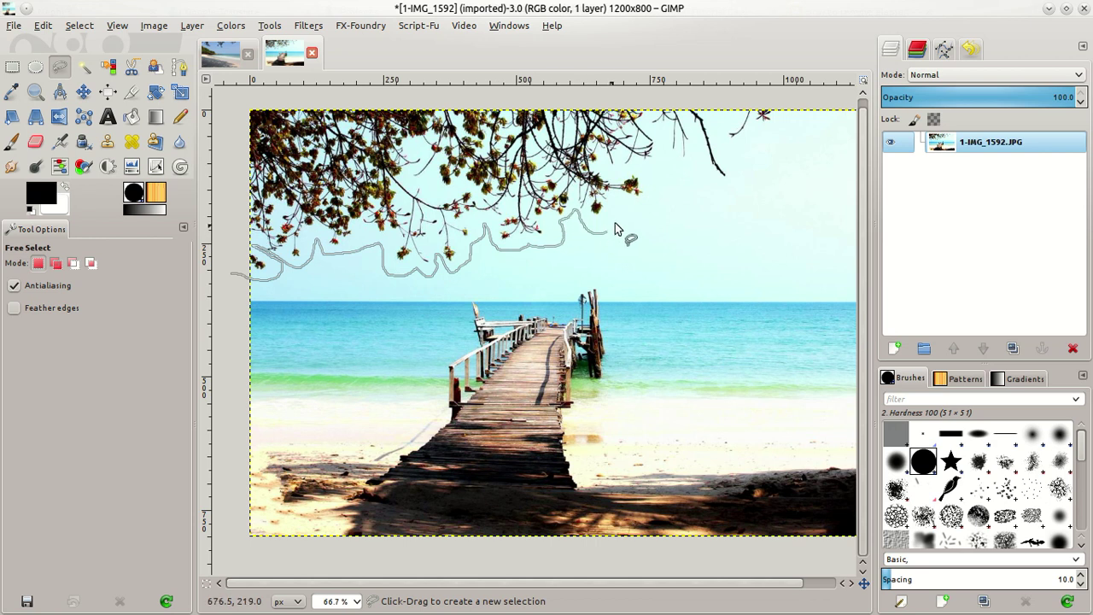
mouse_move(616, 229)
left_mouse_down()
mouse_move(660, 188)
mouse_move(643, 174)
mouse_move(662, 166)
mouse_move(663, 143)
mouse_move(684, 185)
mouse_move(730, 195)
mouse_move(803, 99)
left_mouse_up()
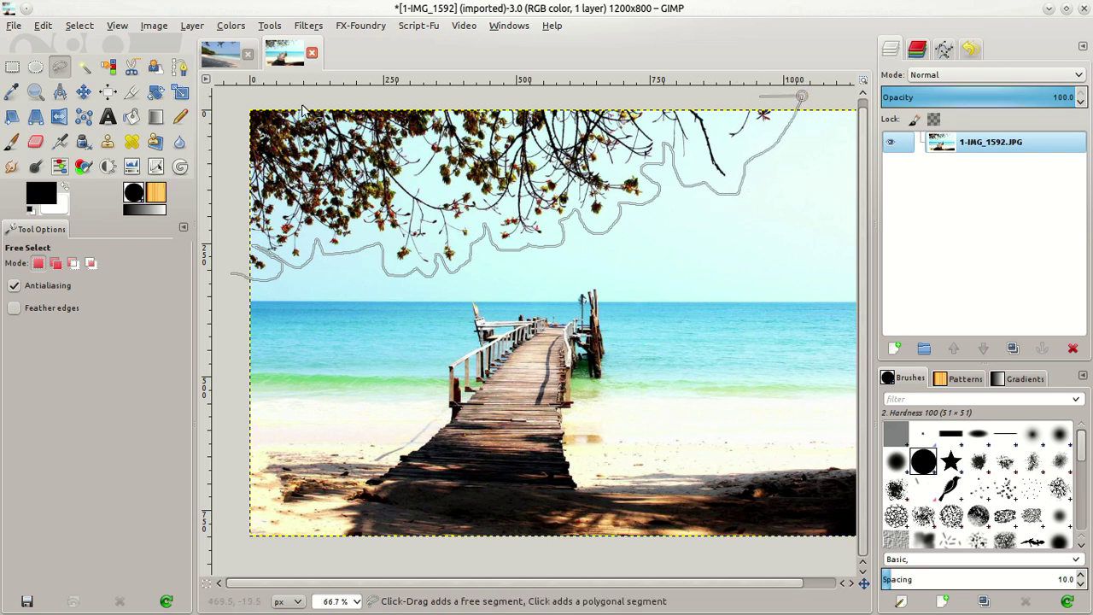
left_click(234, 96)
left_click(234, 271)
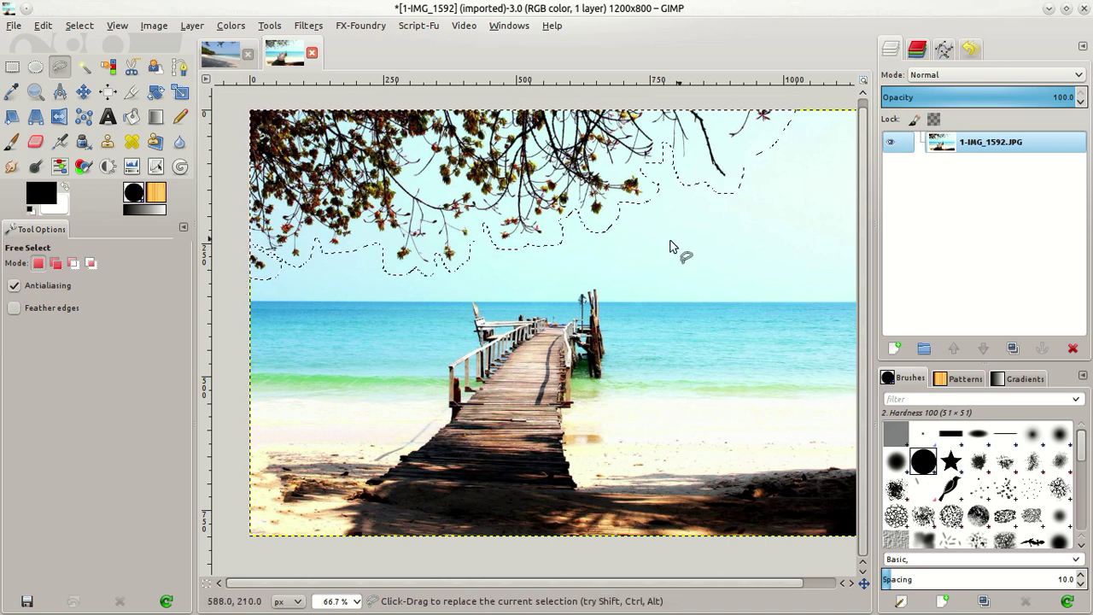
Step: Repeat Heal selection to fill the branch area with sky, then clear the selection
scroll(653, 260, "right", 2)
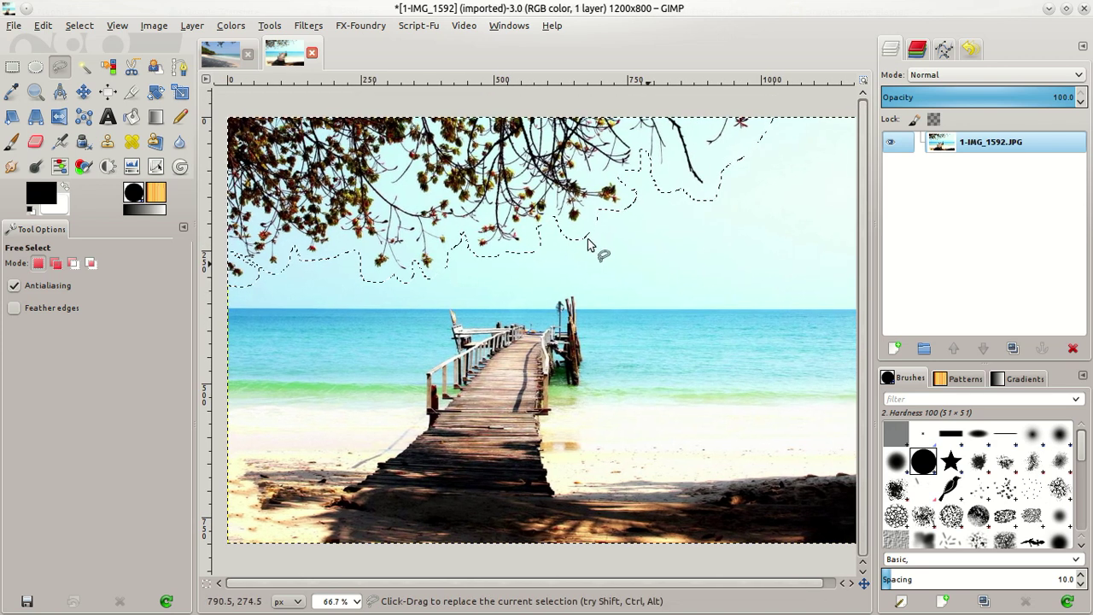
left_click(309, 26)
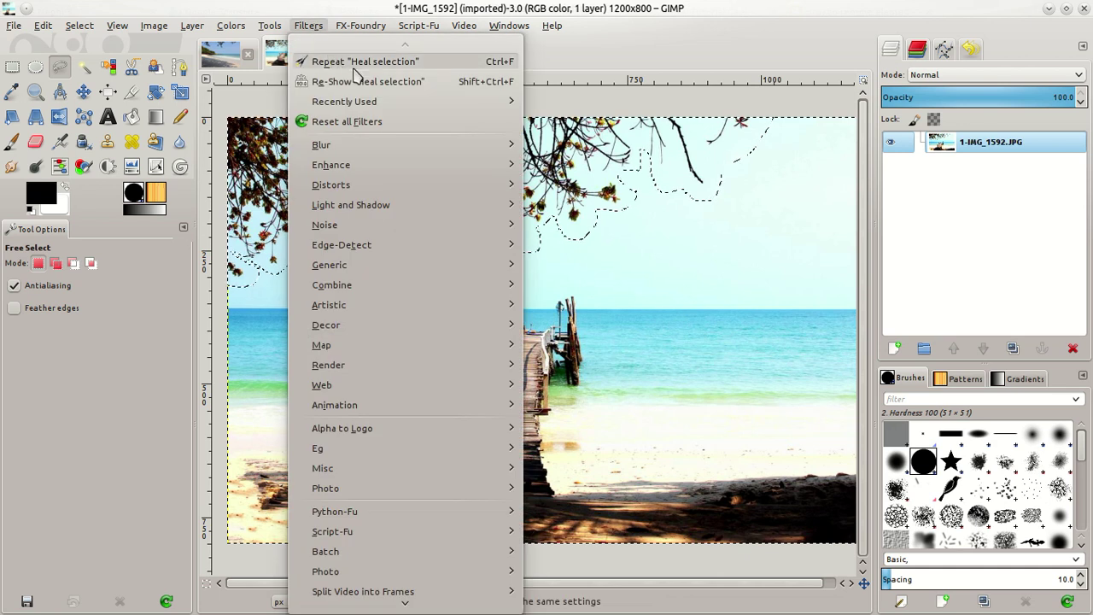
left_click(388, 65)
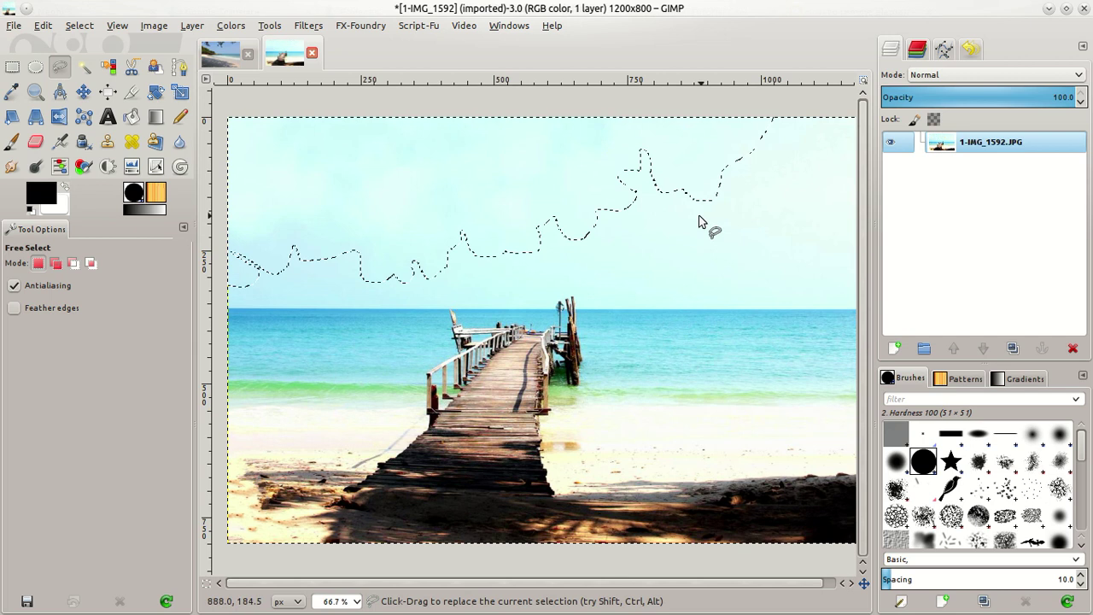
key("ctrl+shift+a")
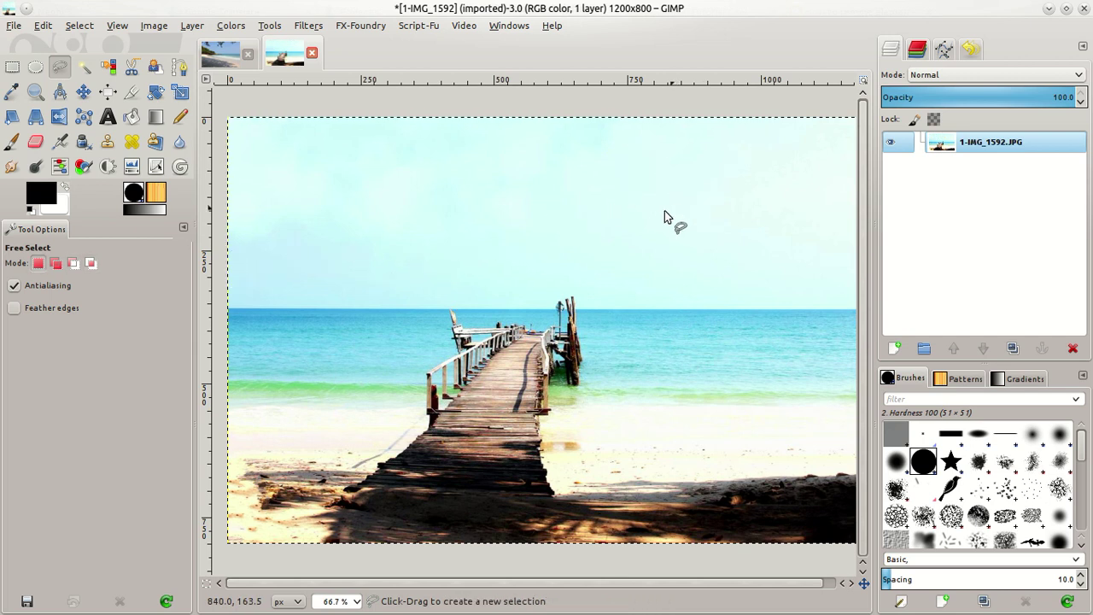
key("space")
key("space")
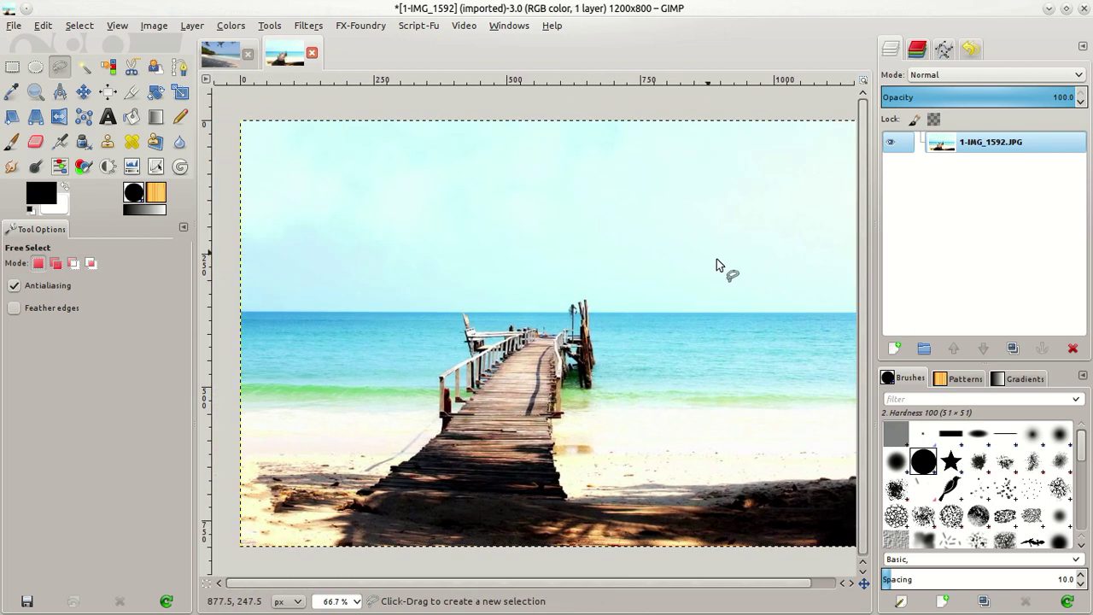
key("space")
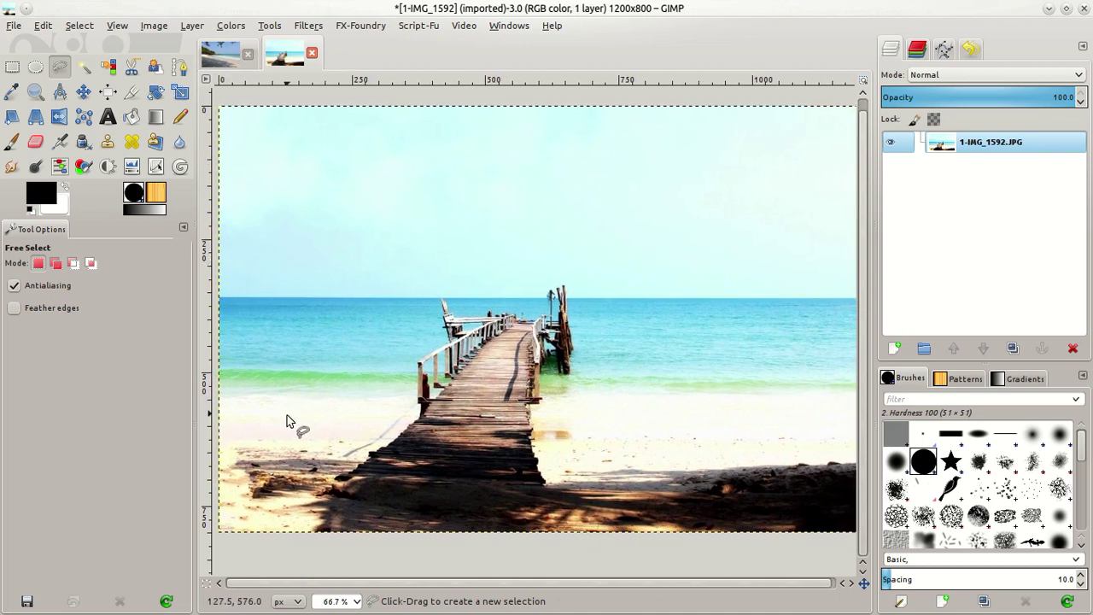
key("space")
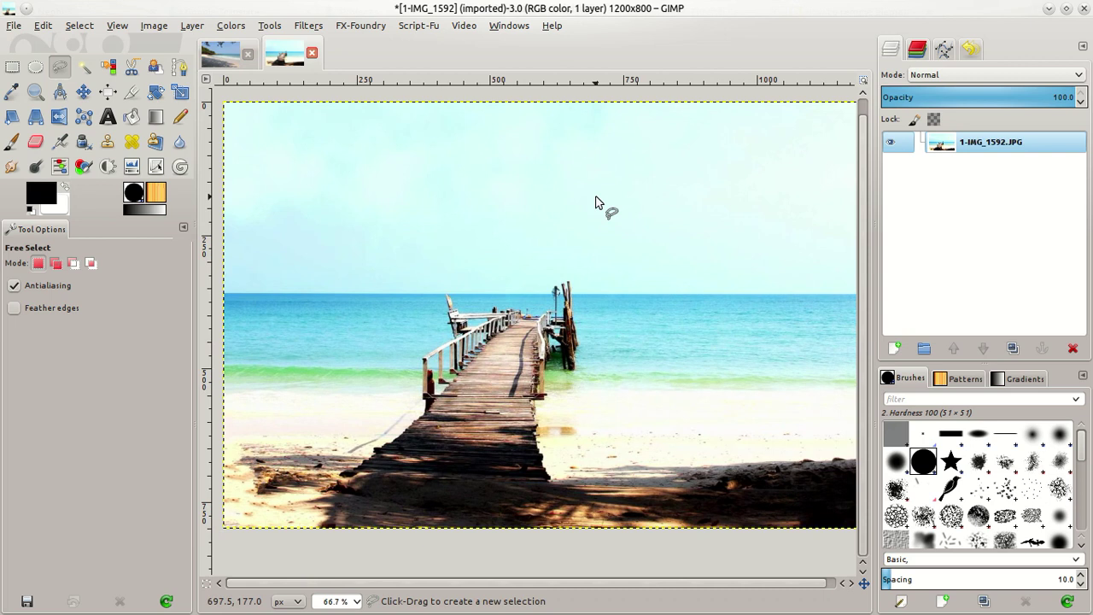
key("space")
key("space")
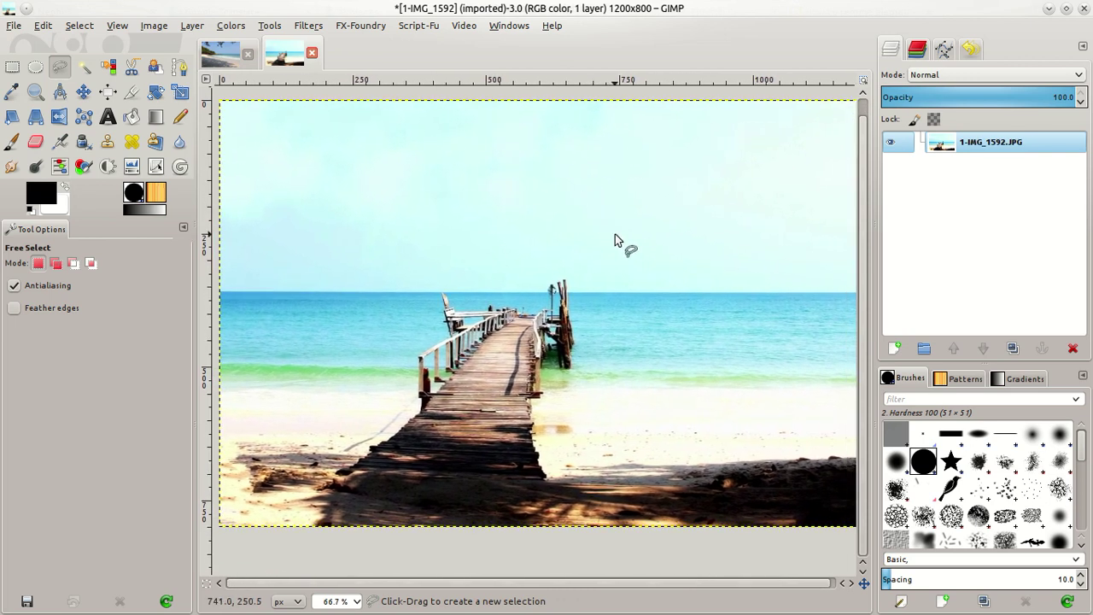
key("space")
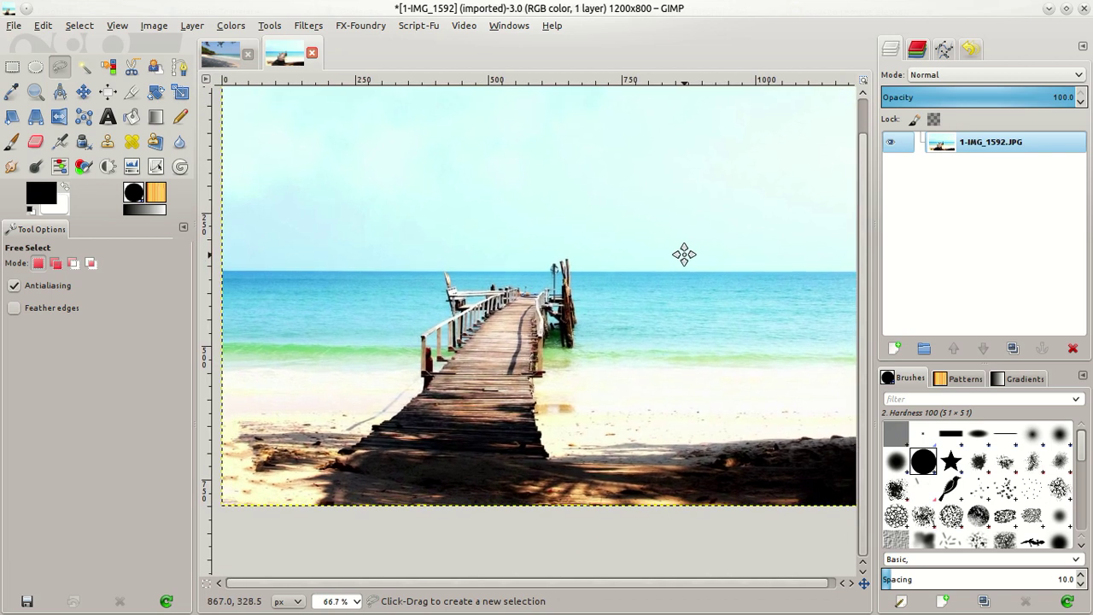
key("space")
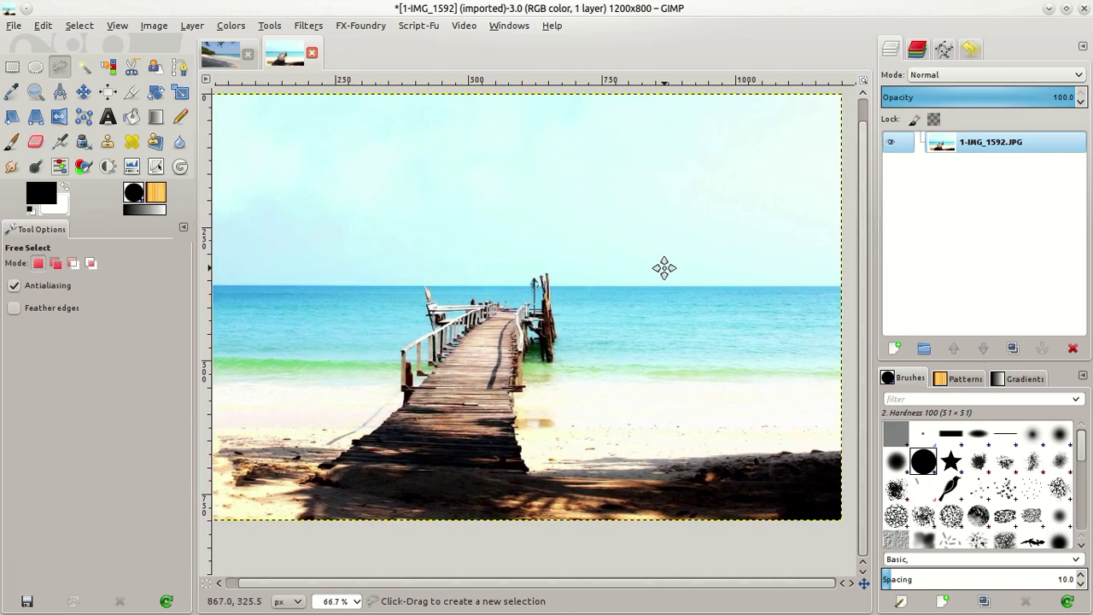
key("space")
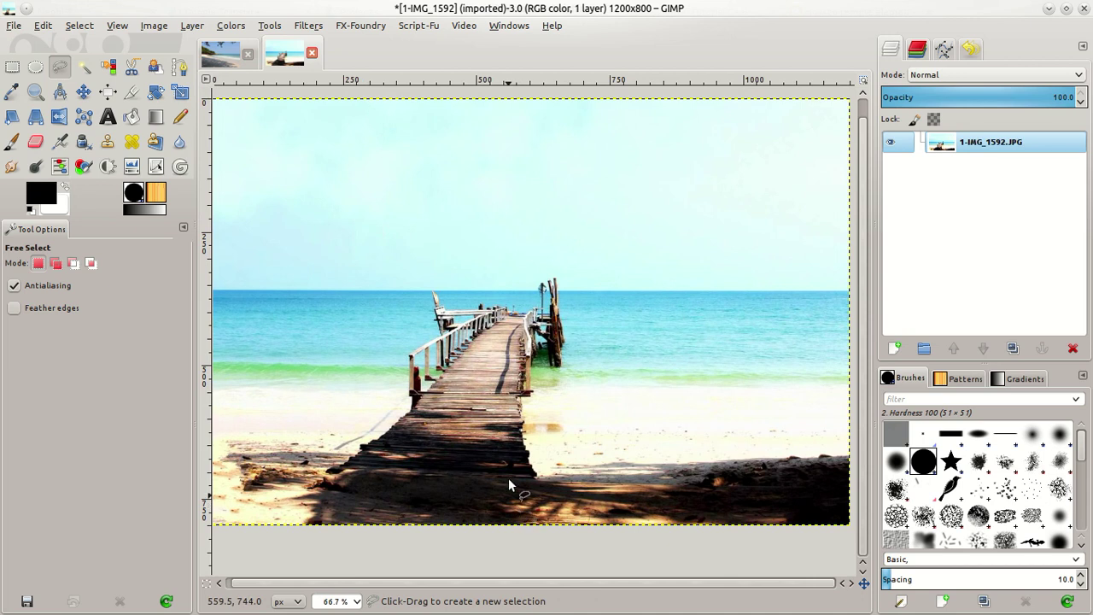
key("space")
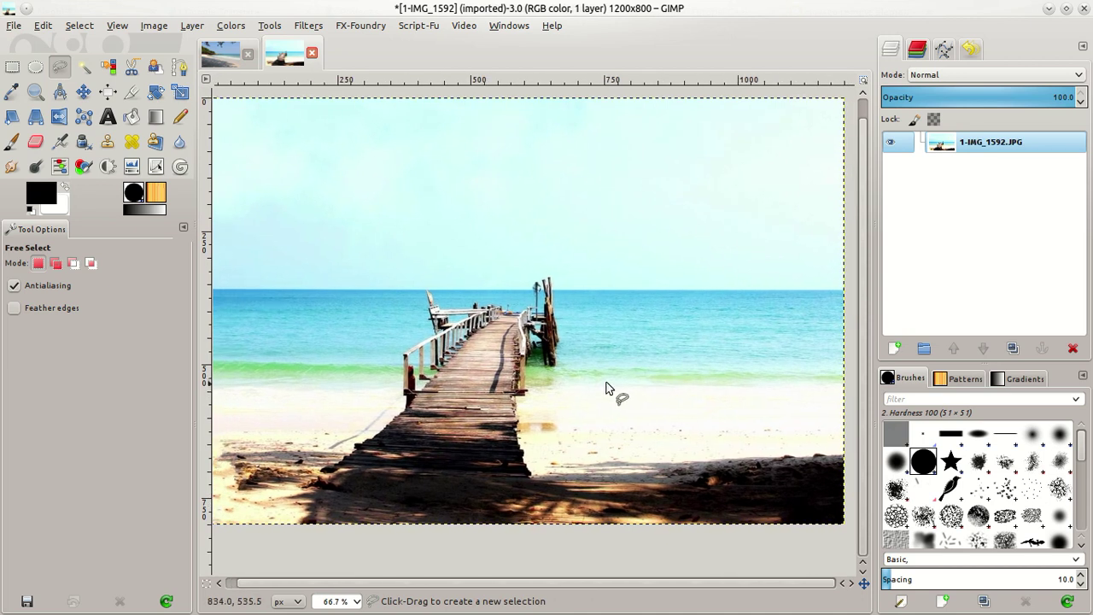
key("space")
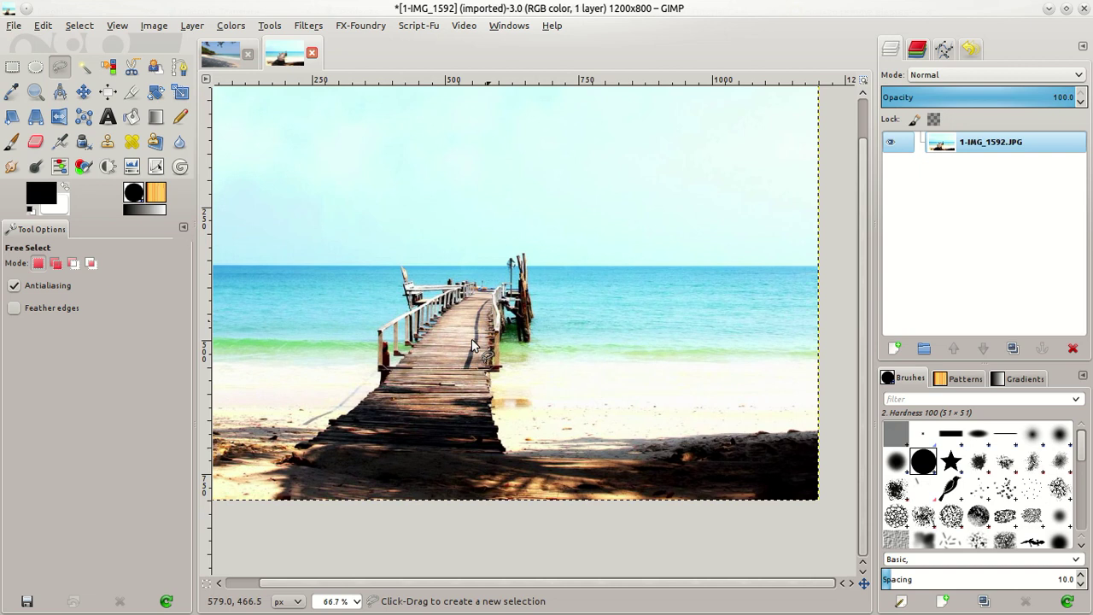
key("space")
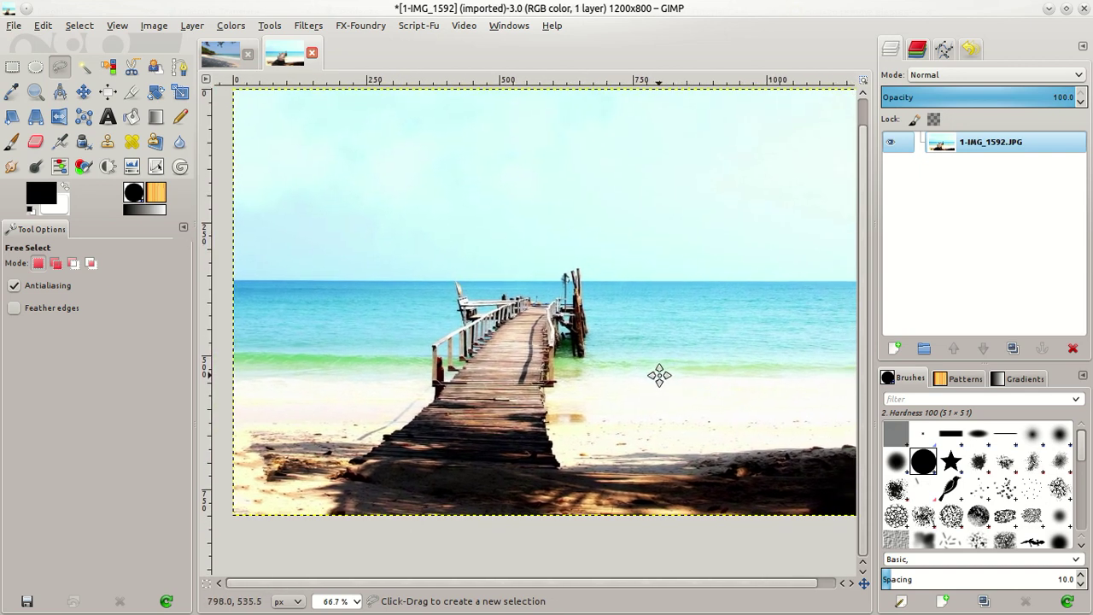
key("space")
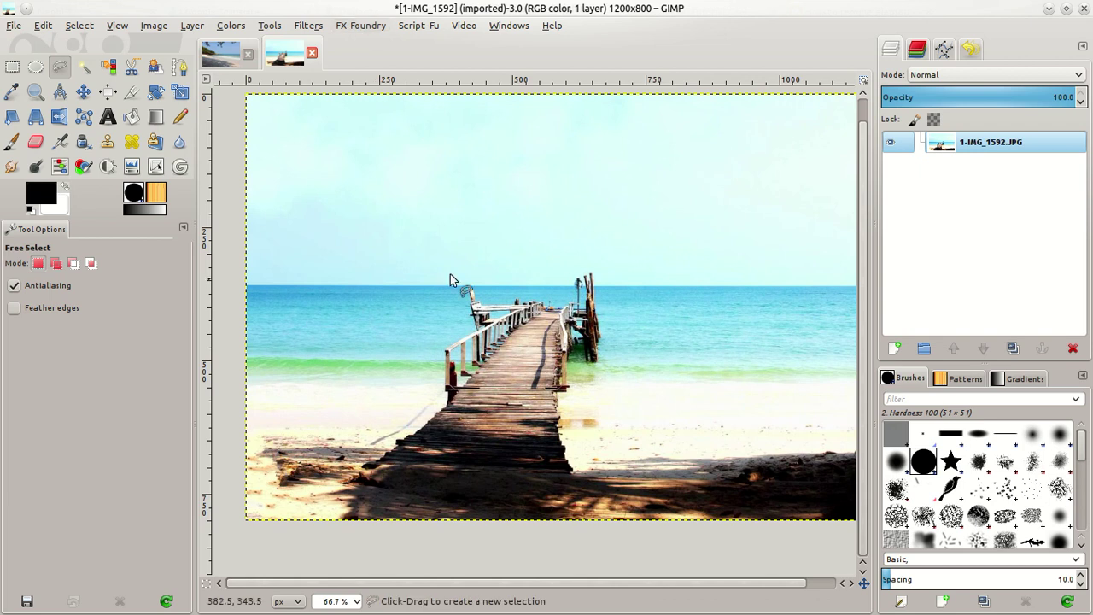
Step: Add an alpha channel to the pier photo layer and confirm Heal transparency is available
left_click(309, 27)
mouse_move(333, 165)
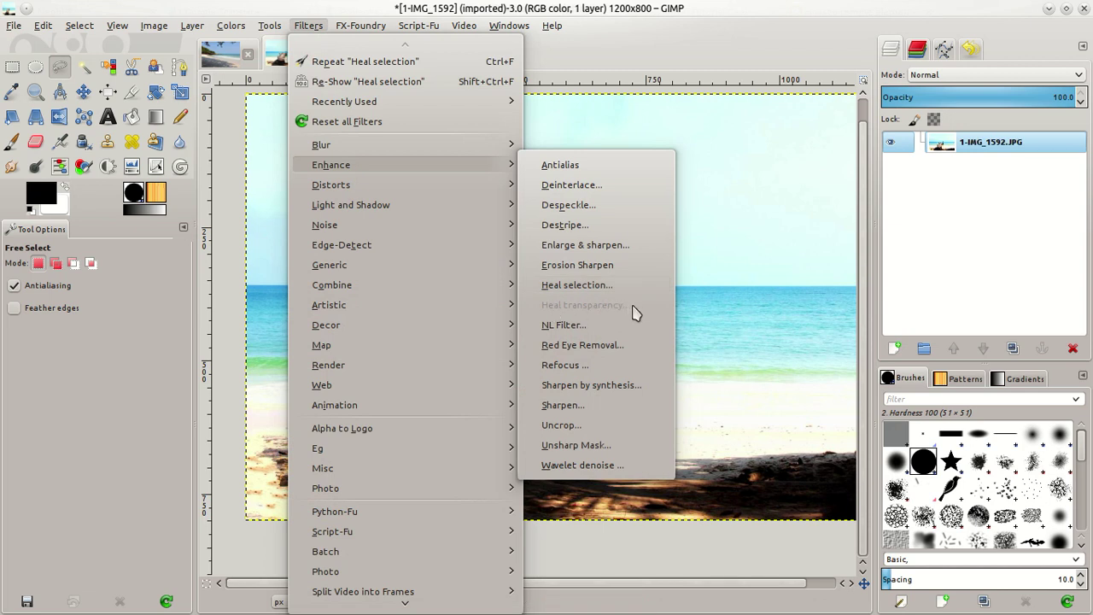
left_click(757, 268)
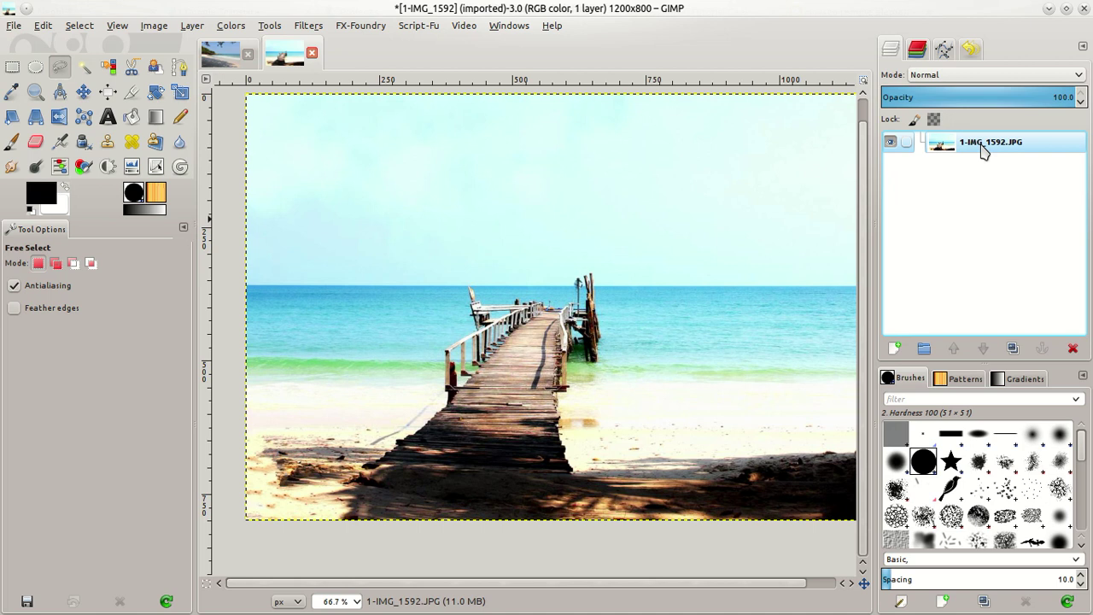
right_click(983, 151)
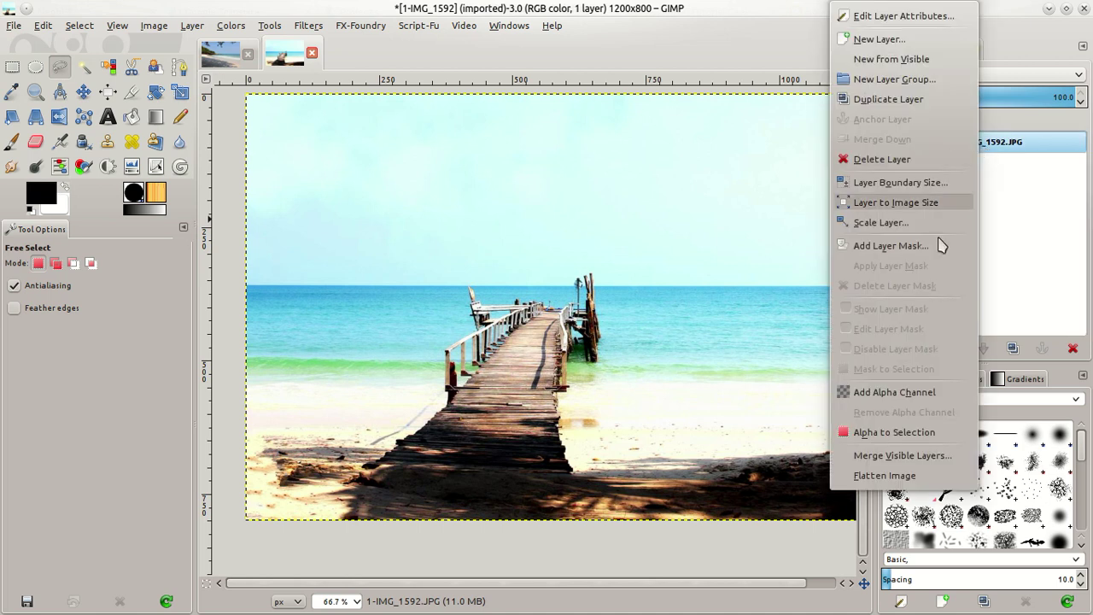
left_click(854, 396)
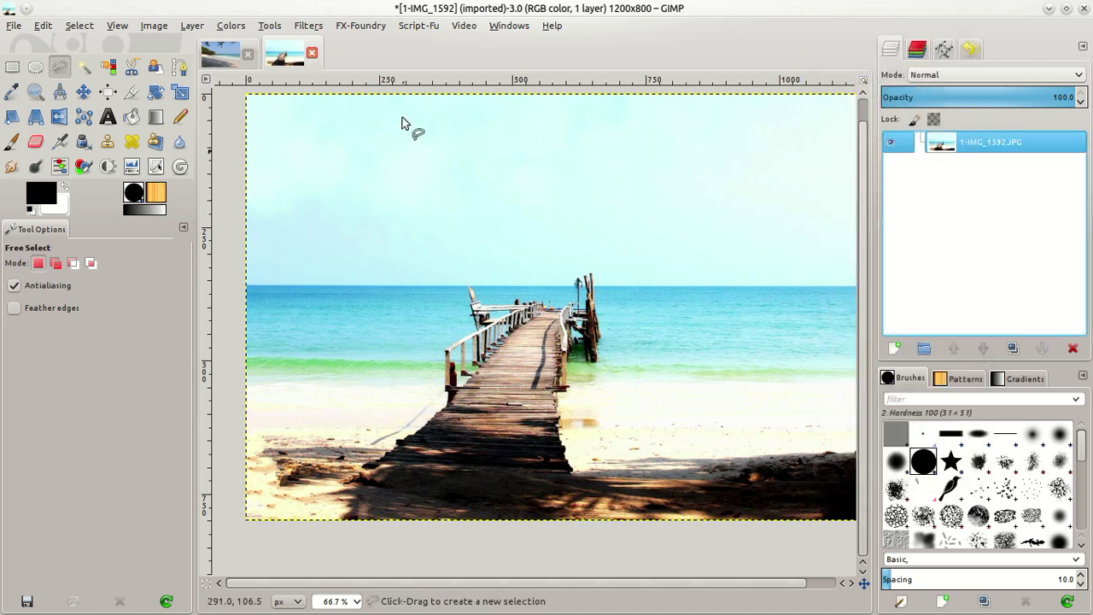
left_click(306, 26)
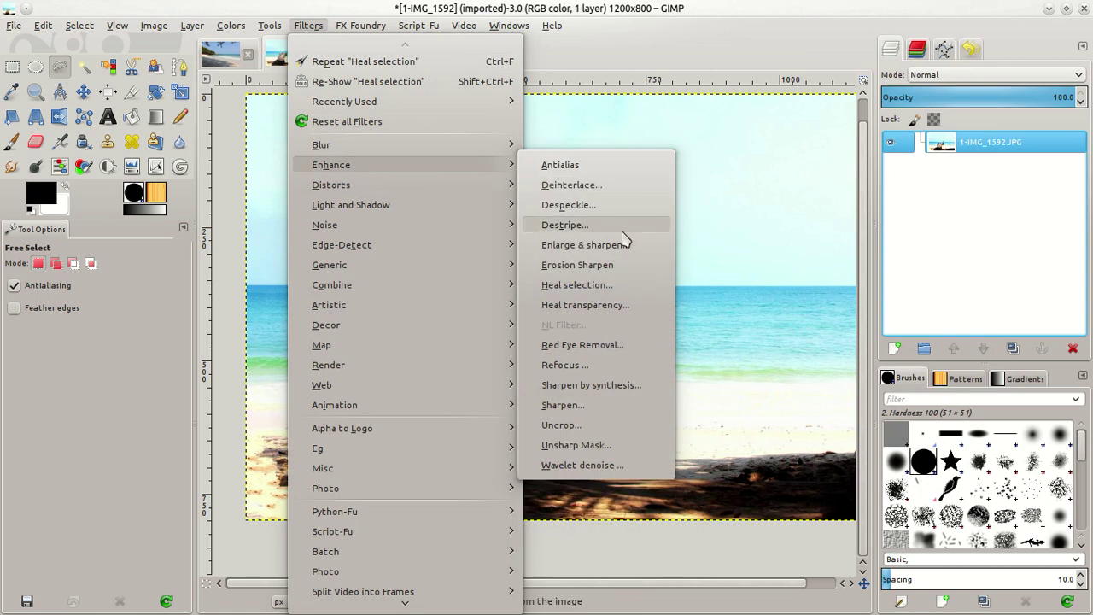
left_click(733, 236)
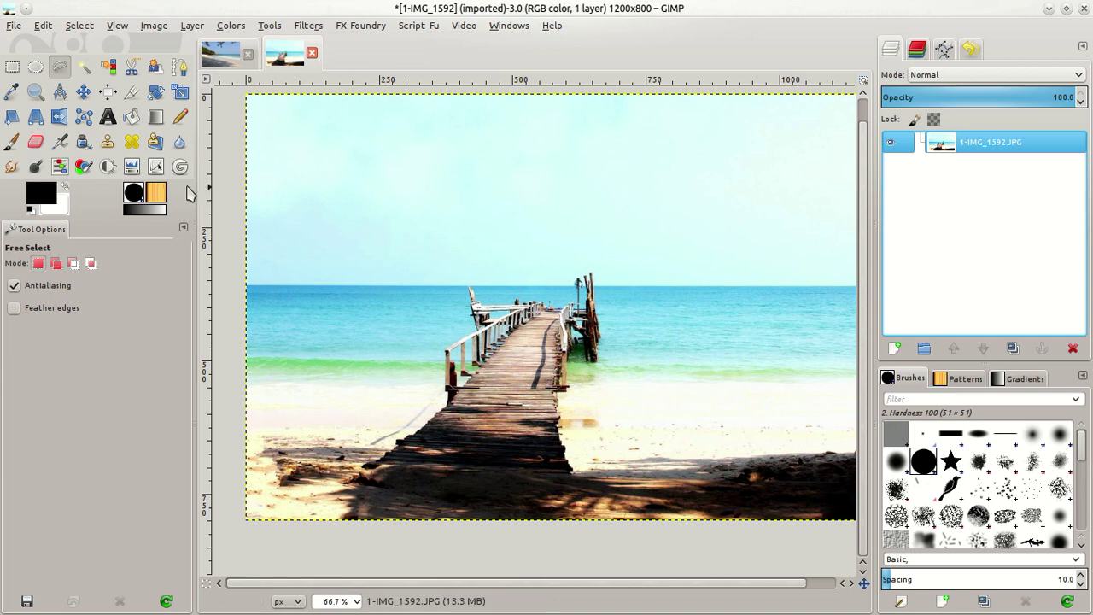
Step: Erase one round hole in the sky and one in the sea using the 2. Hardness 075 brush
left_click(35, 143)
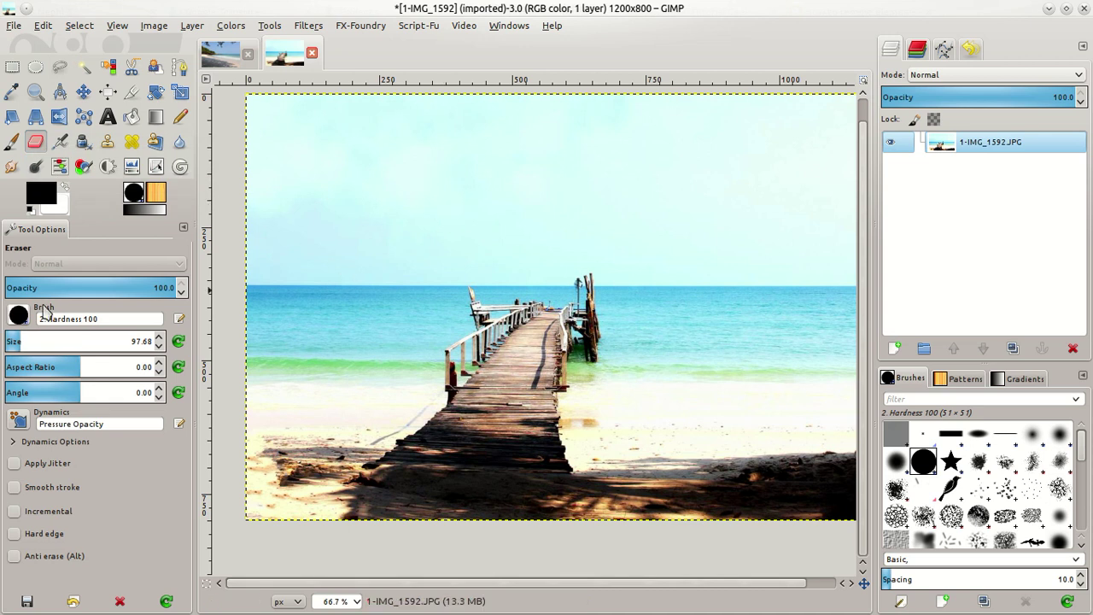
left_click(18, 316)
left_click(38, 362)
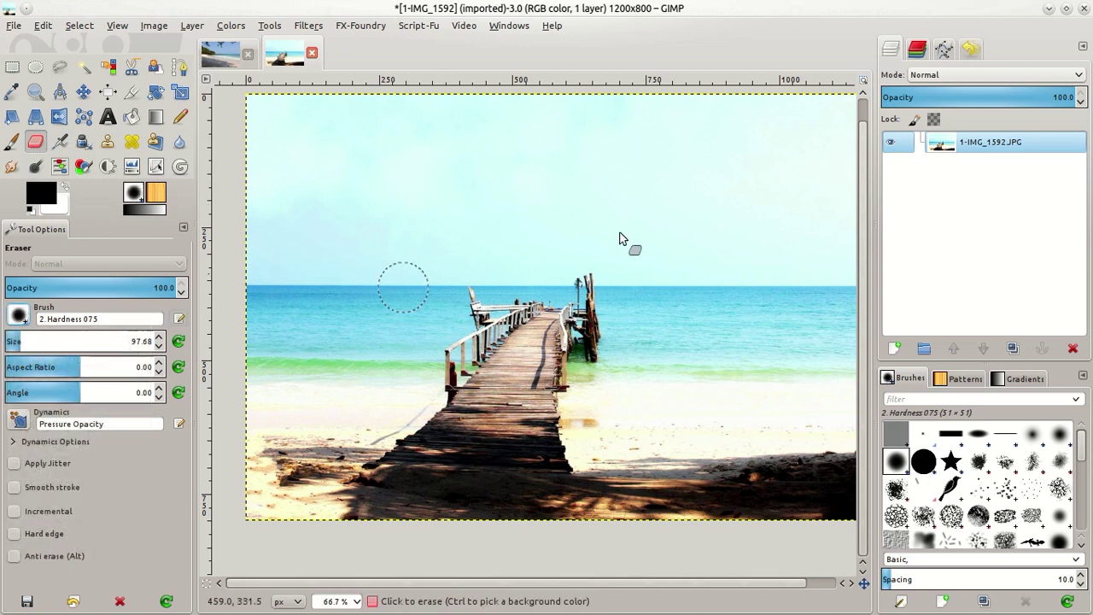
key("space")
key("space")
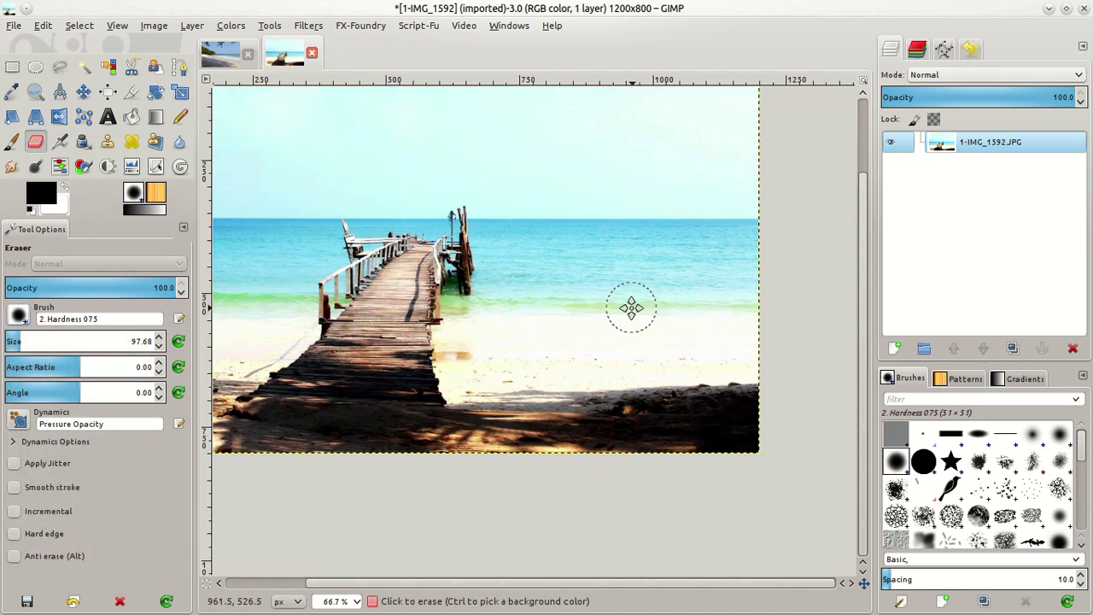
left_click(573, 166)
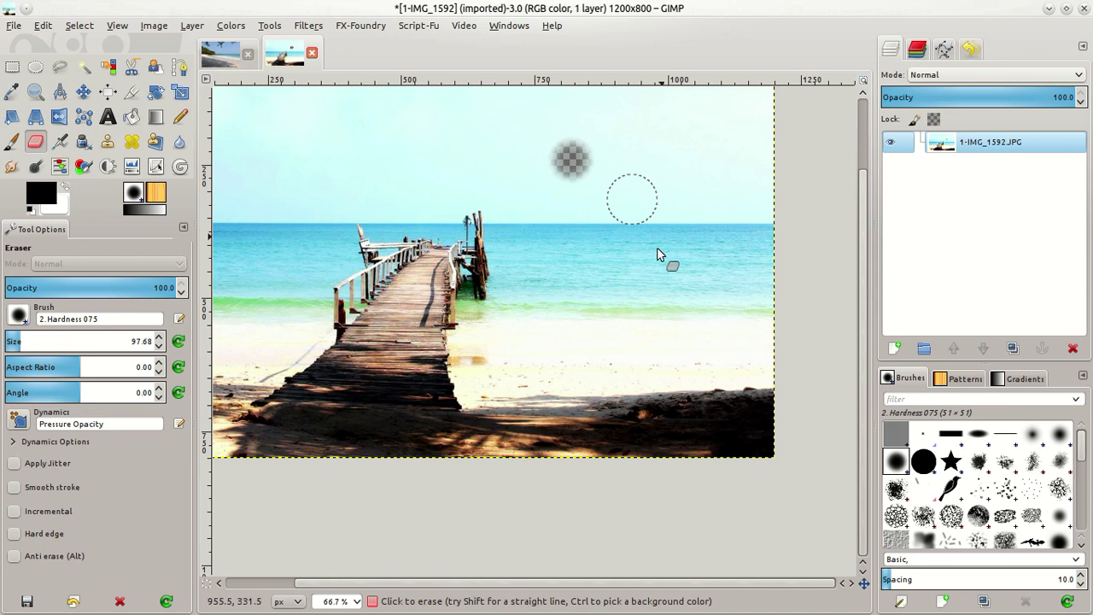
left_click(572, 267)
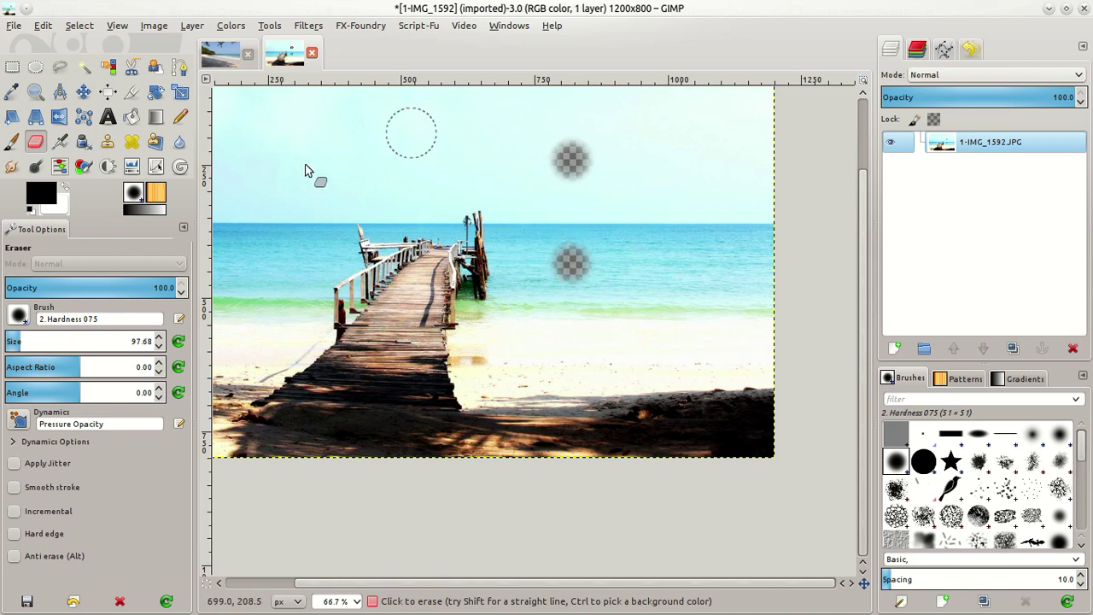
scroll(512, 267, "left", 2)
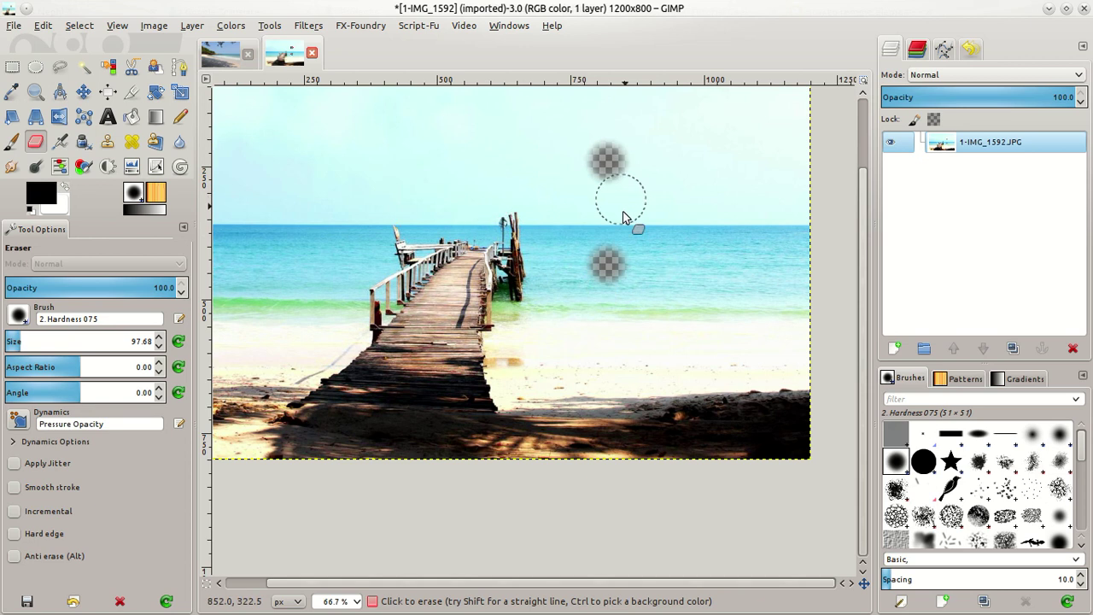
Step: Fill both holes with Heal transparency at 50-pixel sampling width, Outwards from center
left_click(308, 26)
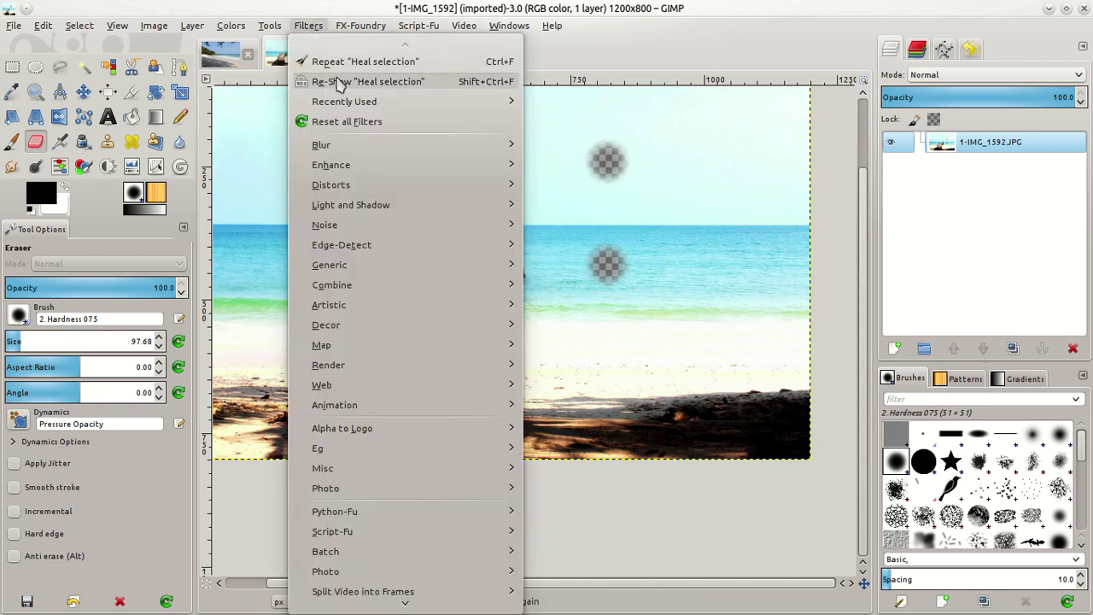
mouse_move(342, 166)
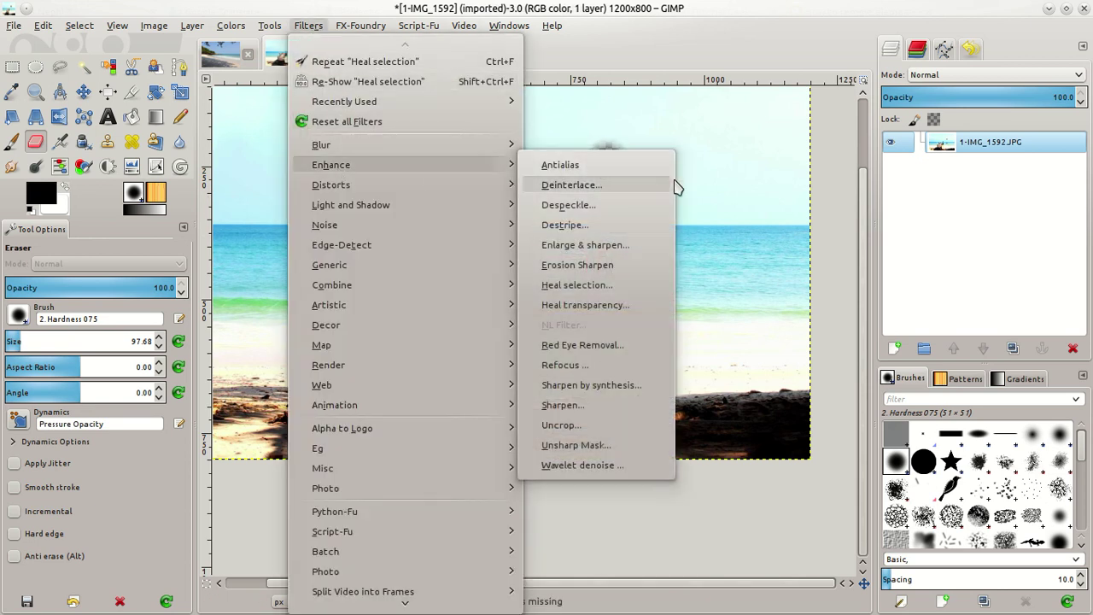
left_click(603, 310)
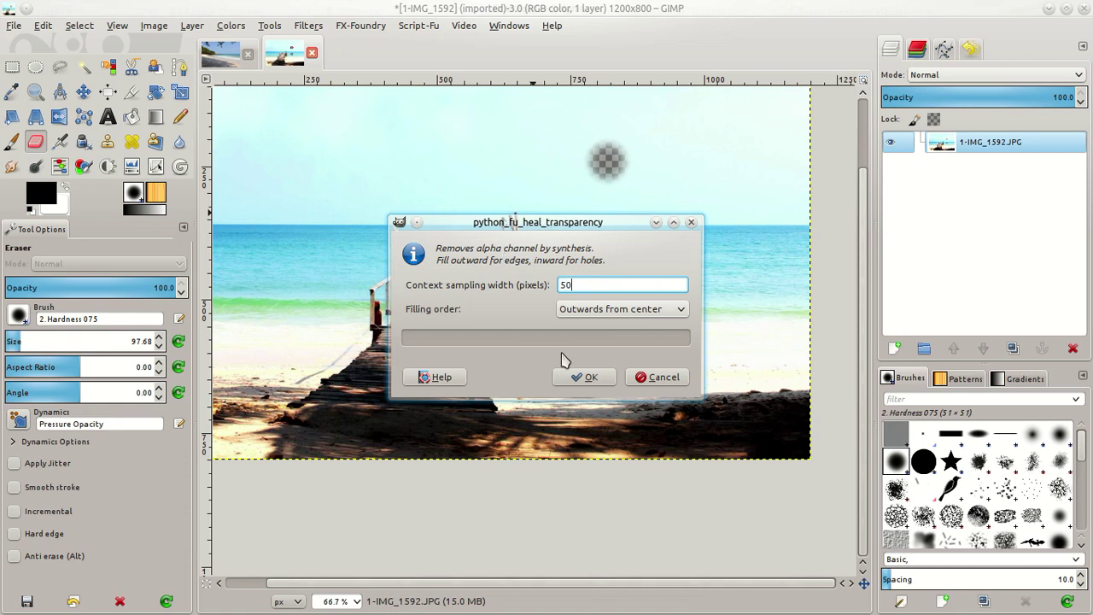
left_click(589, 379)
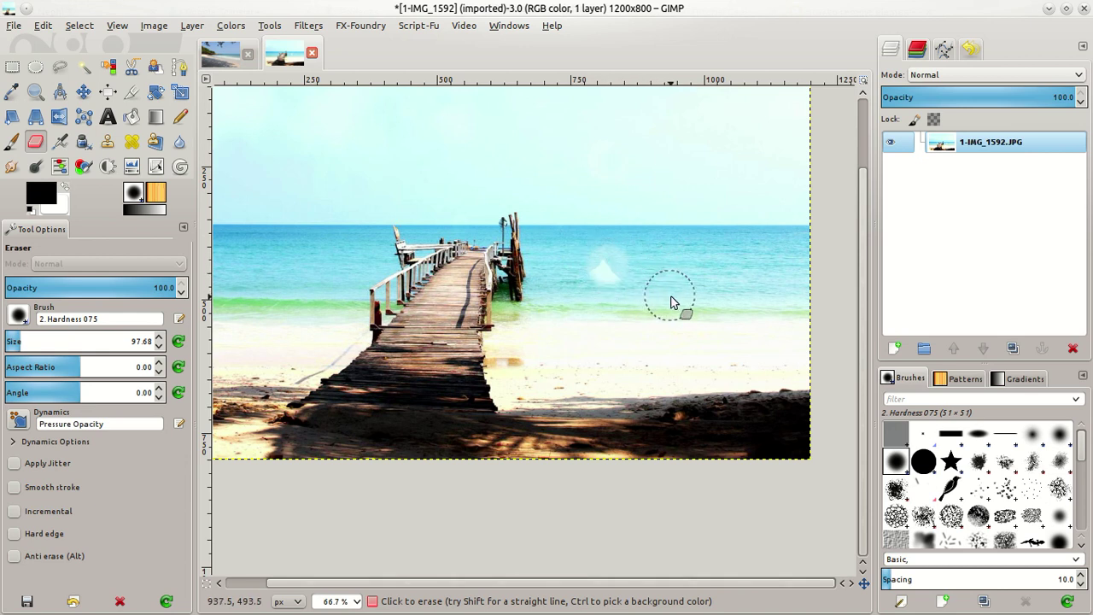
Step: Erase a round spot at the pier base, repeat Heal transparency, and compare with undo/redo
key("ctrl+z")
key("ctrl+z")
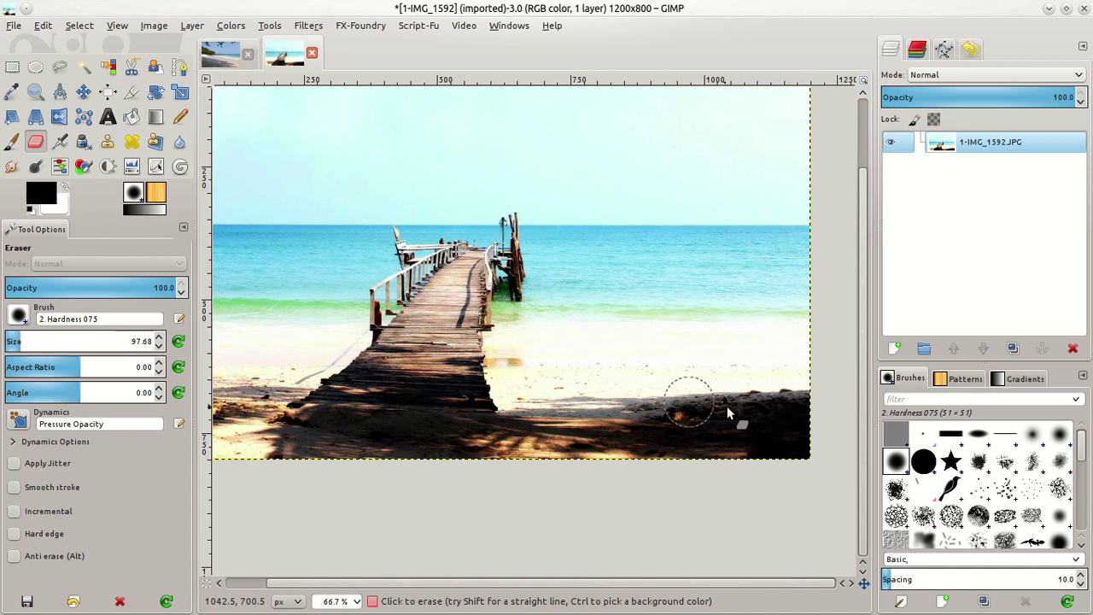
left_click(414, 414)
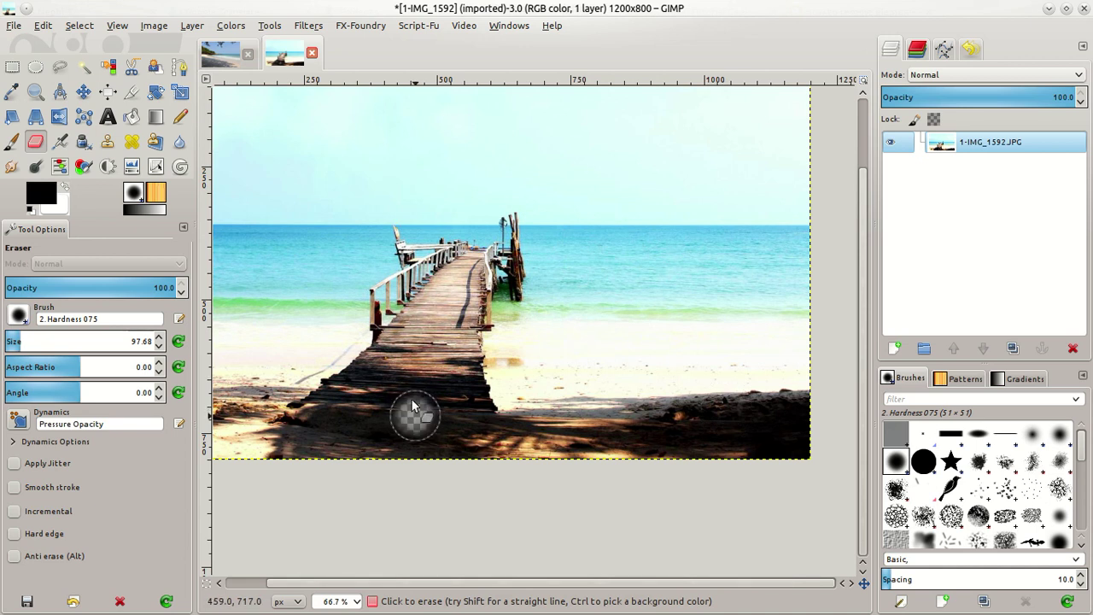
left_click(308, 27)
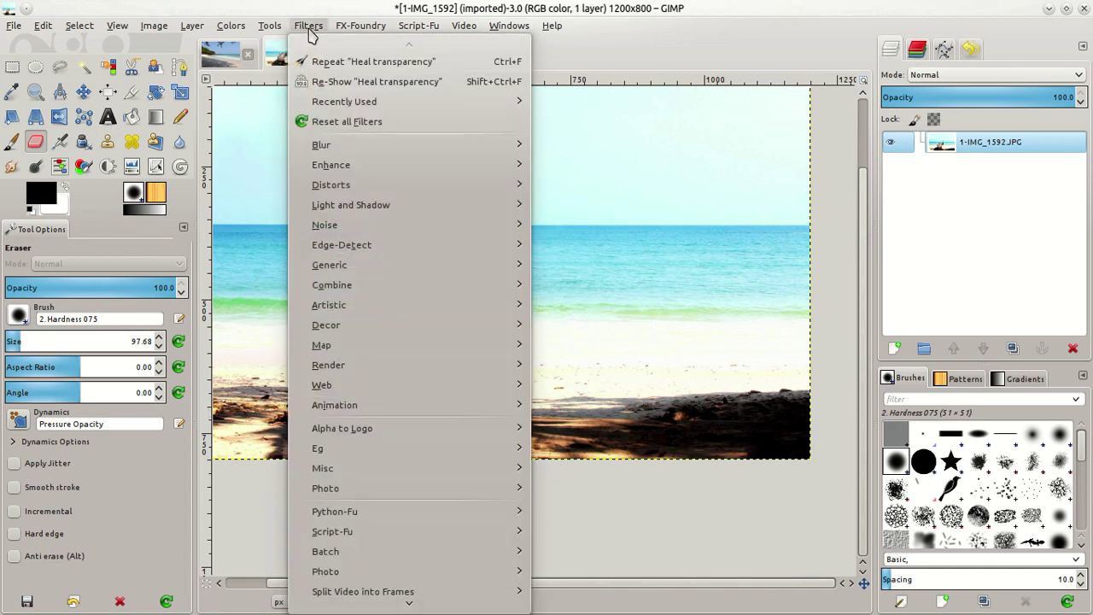
left_click(358, 62)
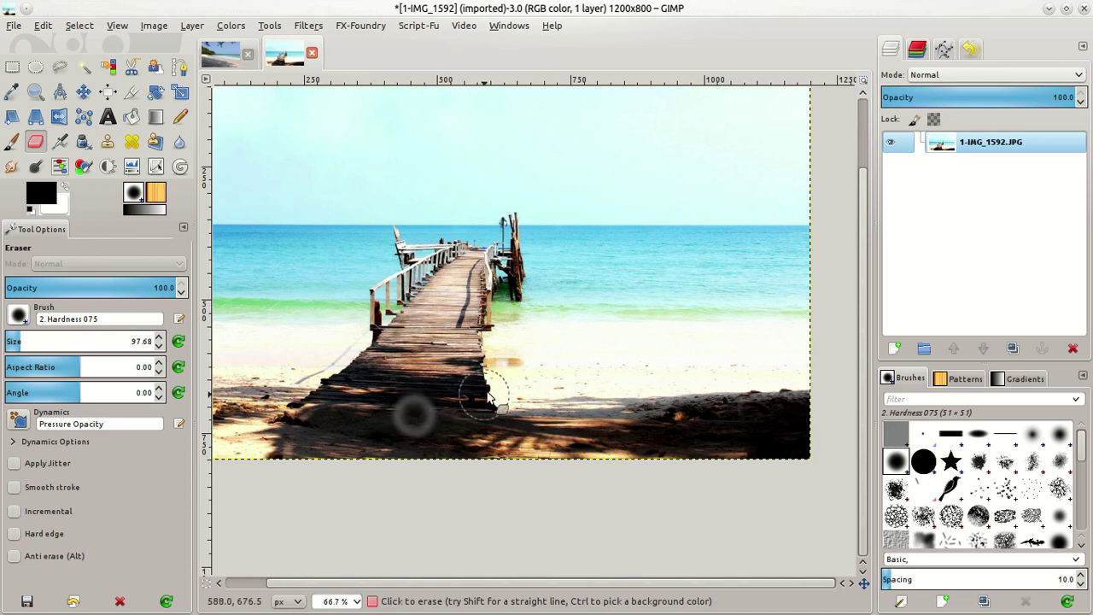
key("ctrl+z")
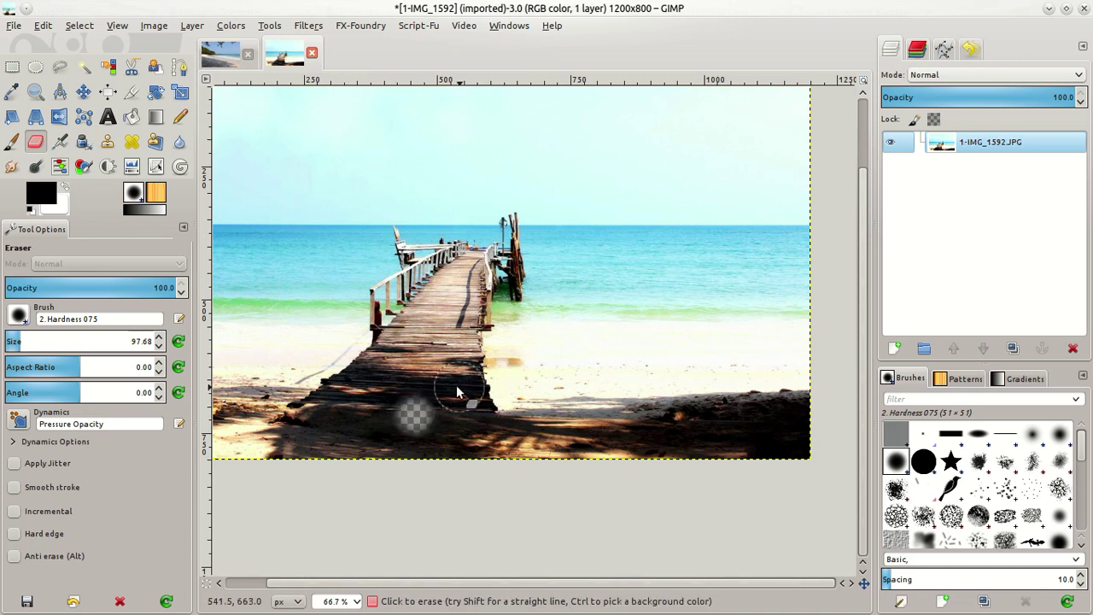
key("ctrl+z")
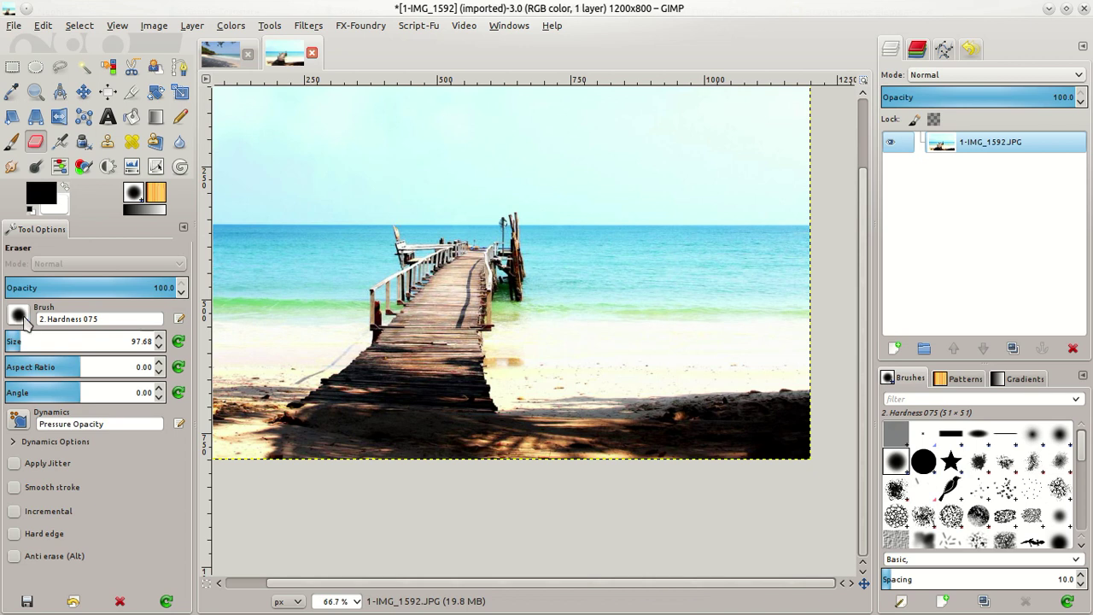
Step: Erase a hard-edged patch near the pier base with 2. Hardness 100, then repeat Heal transparency
left_click(18, 316)
left_click(59, 362)
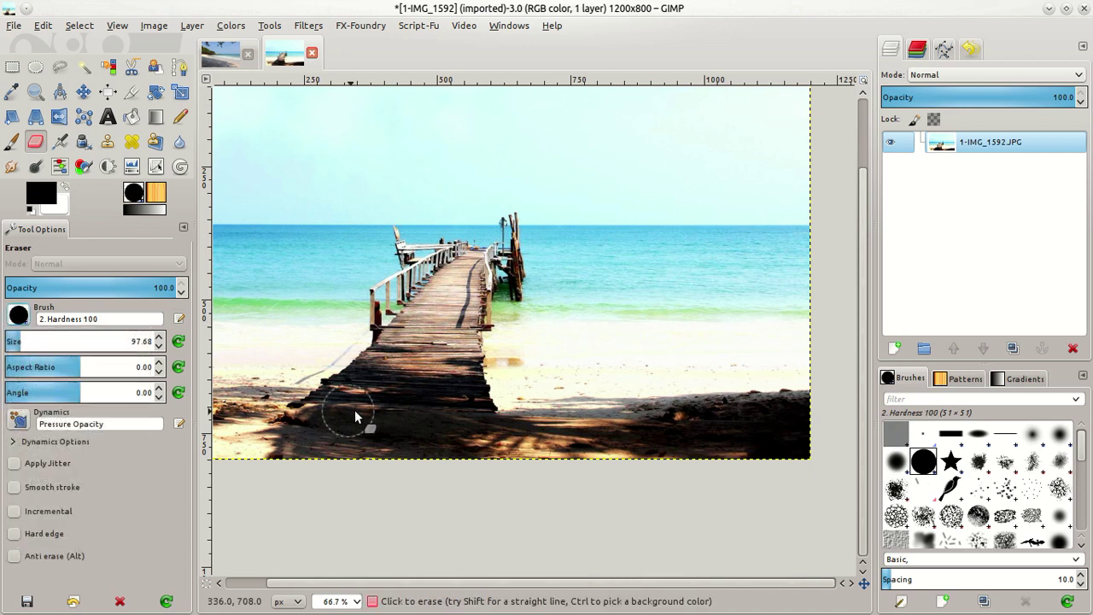
left_click(409, 410)
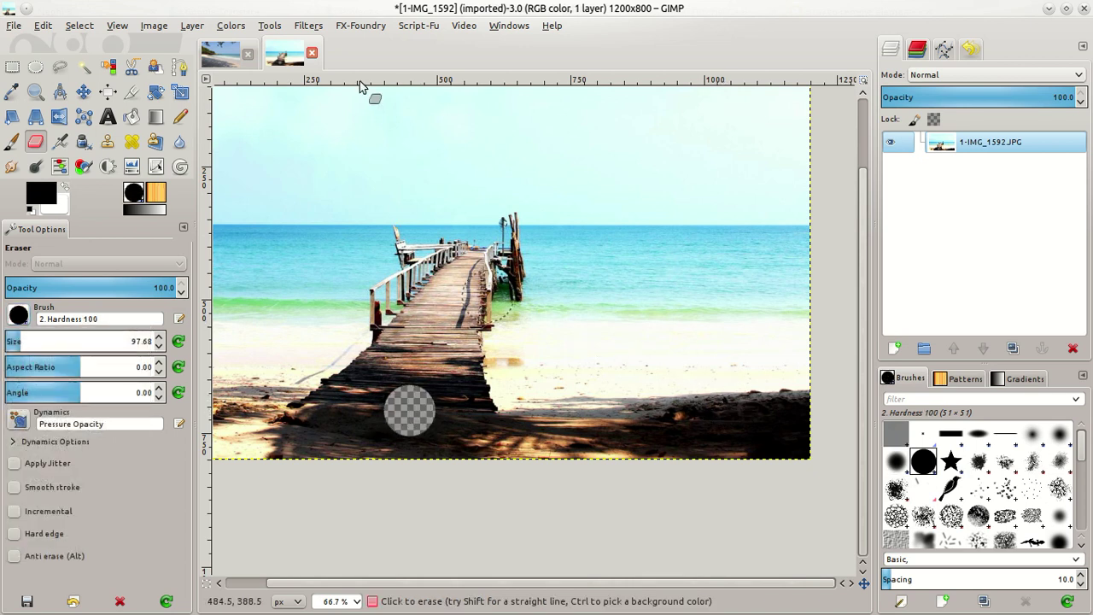
left_click(308, 25)
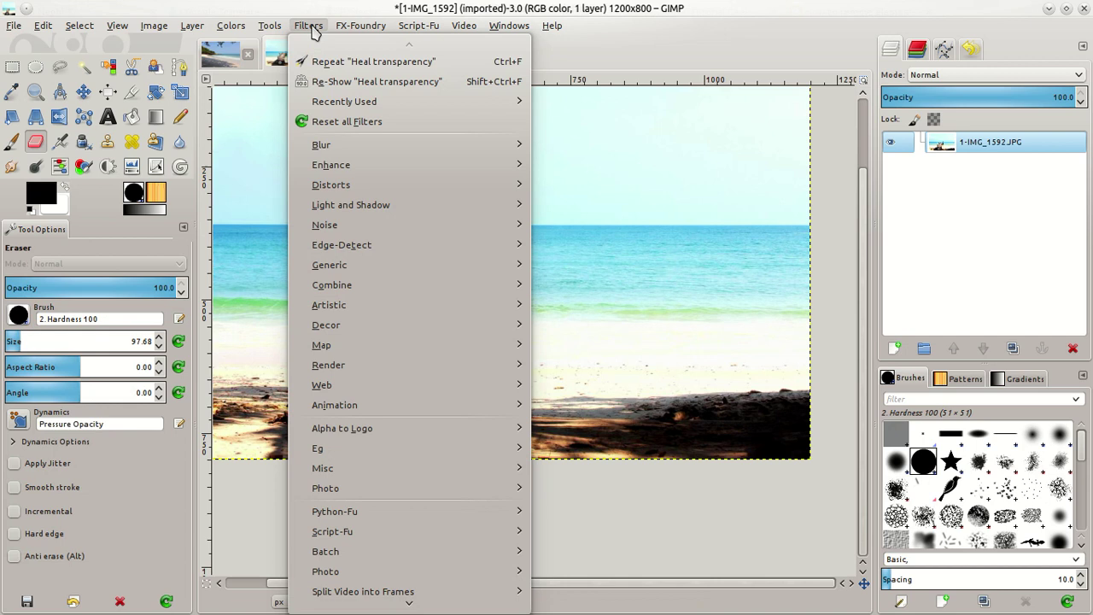
left_click(335, 64)
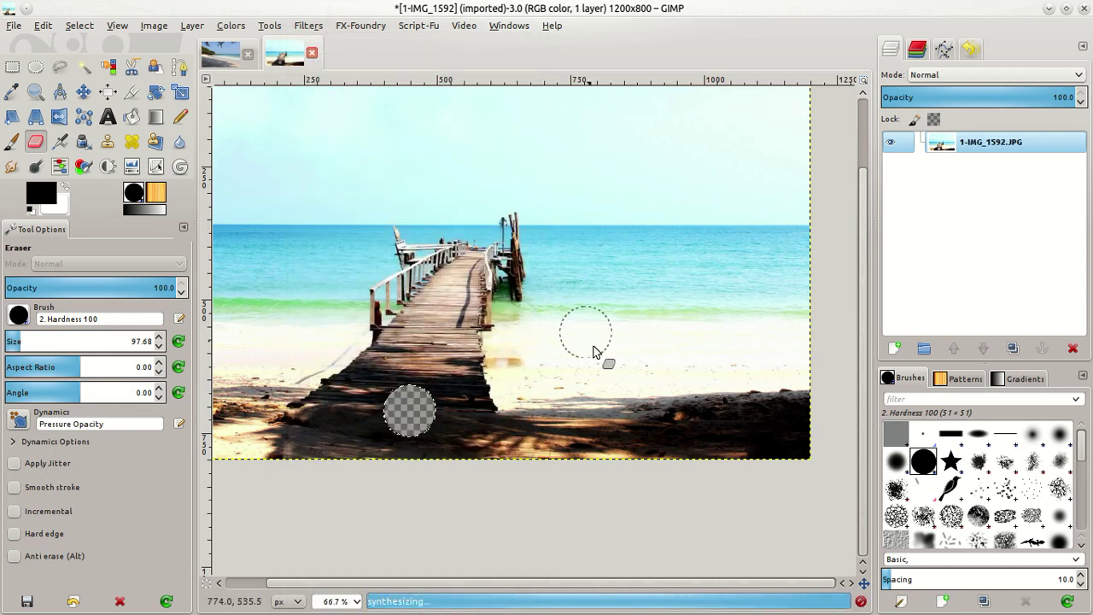
key("ctrl")
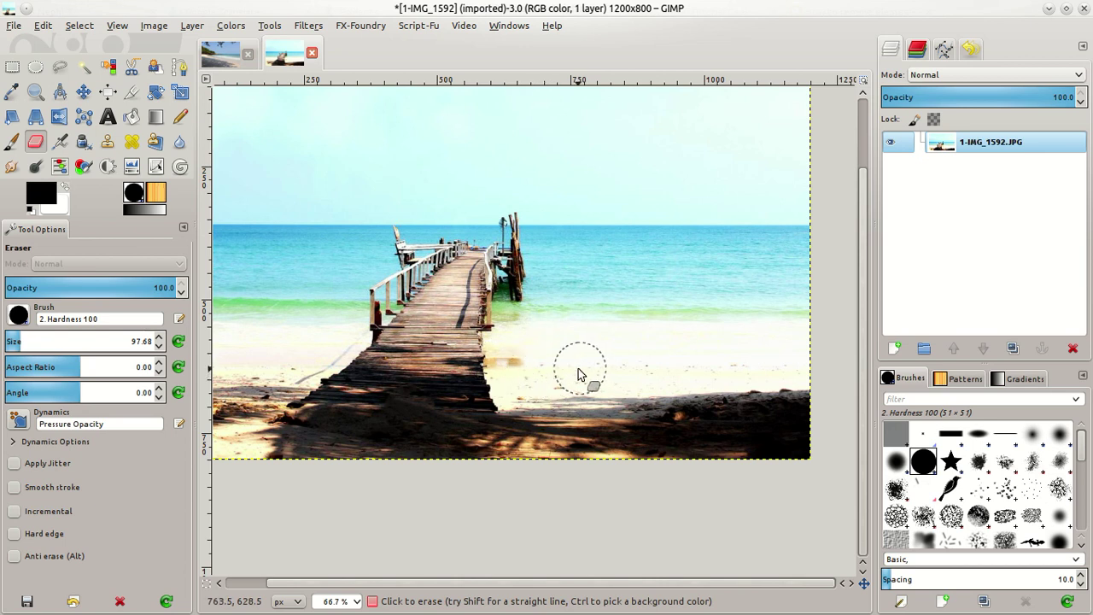
key("ctrl+z")
key("ctrl+y")
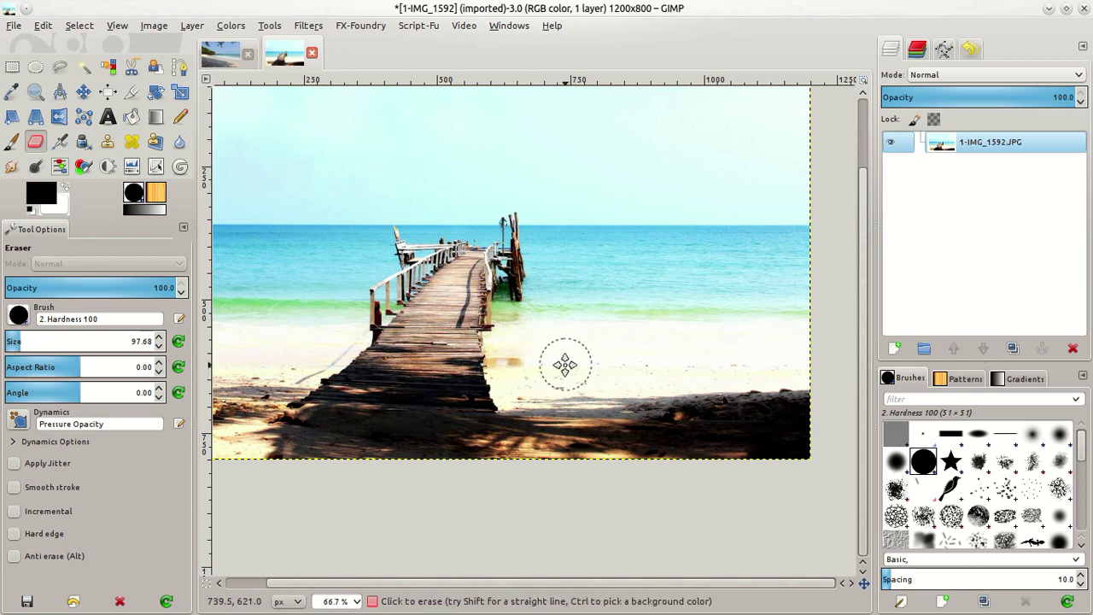
left_click_drag(565, 364, 600, 428)
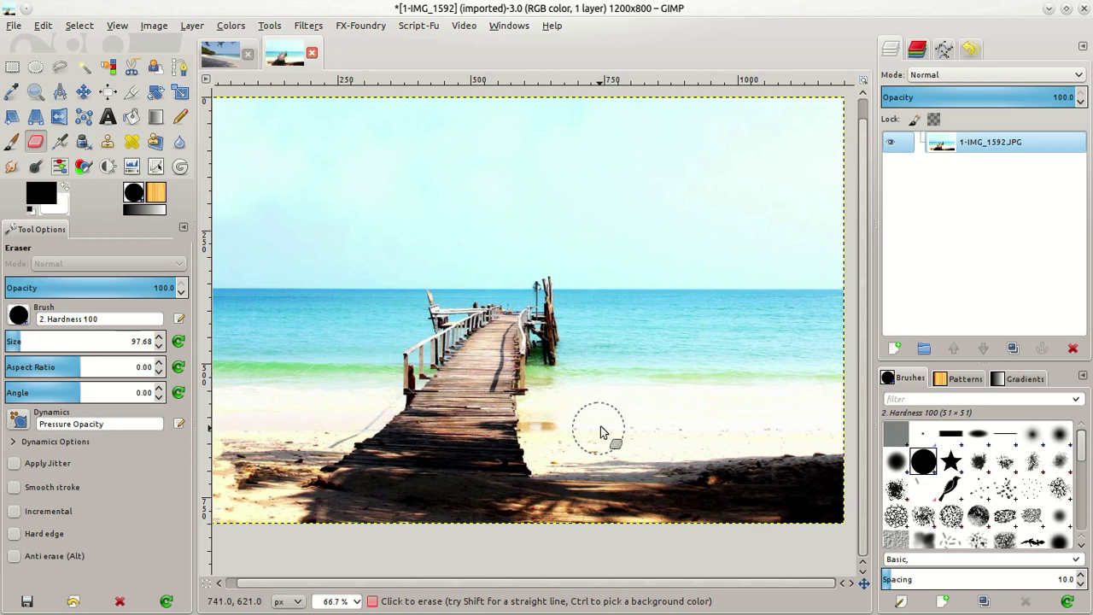
scroll(579, 382, "down", 1, "ctrl")
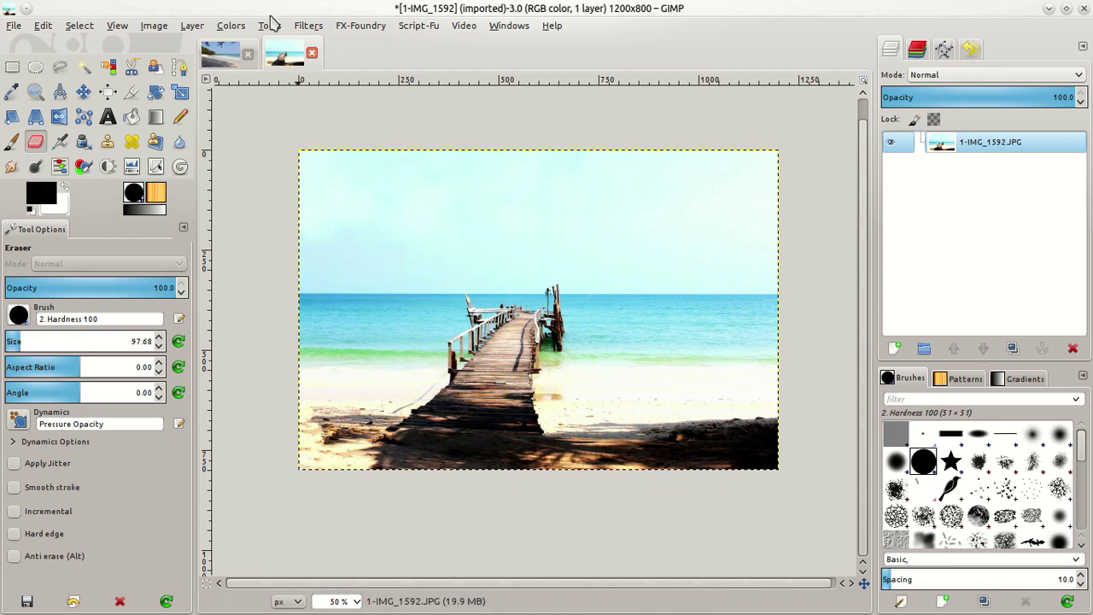
Step: Set the canvas width to 1470 in Canvas Size and centre the photo horizontally
left_click(157, 27)
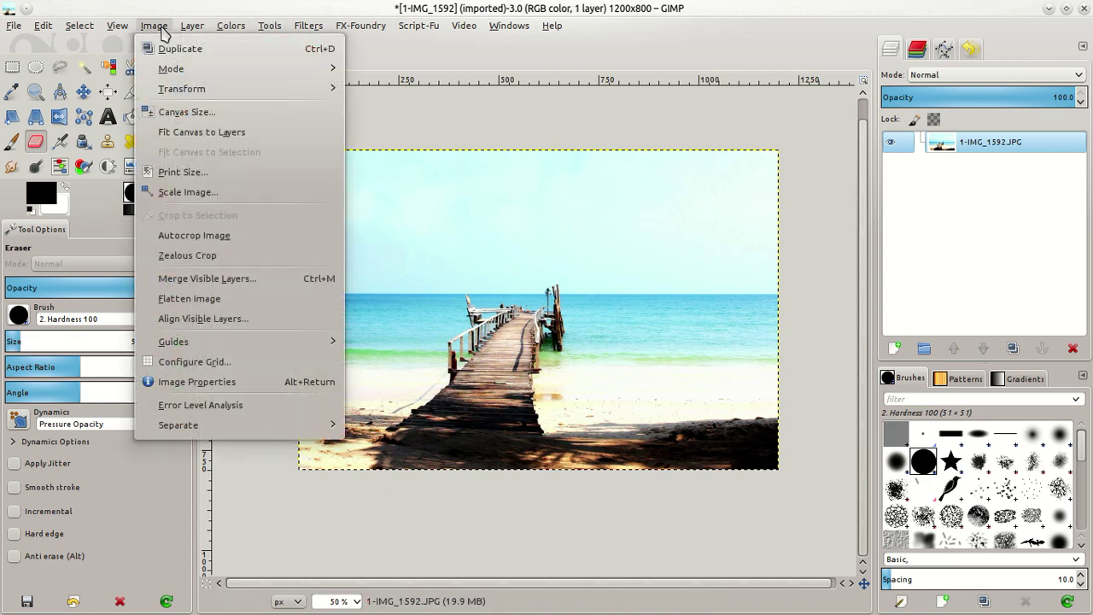
left_click(188, 111)
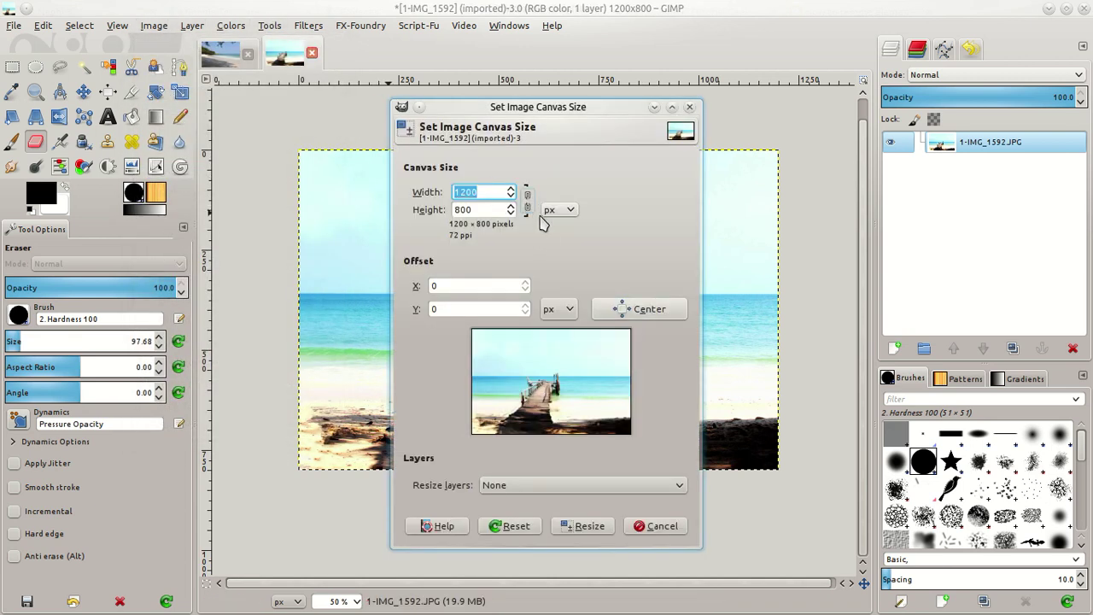
left_click(511, 189)
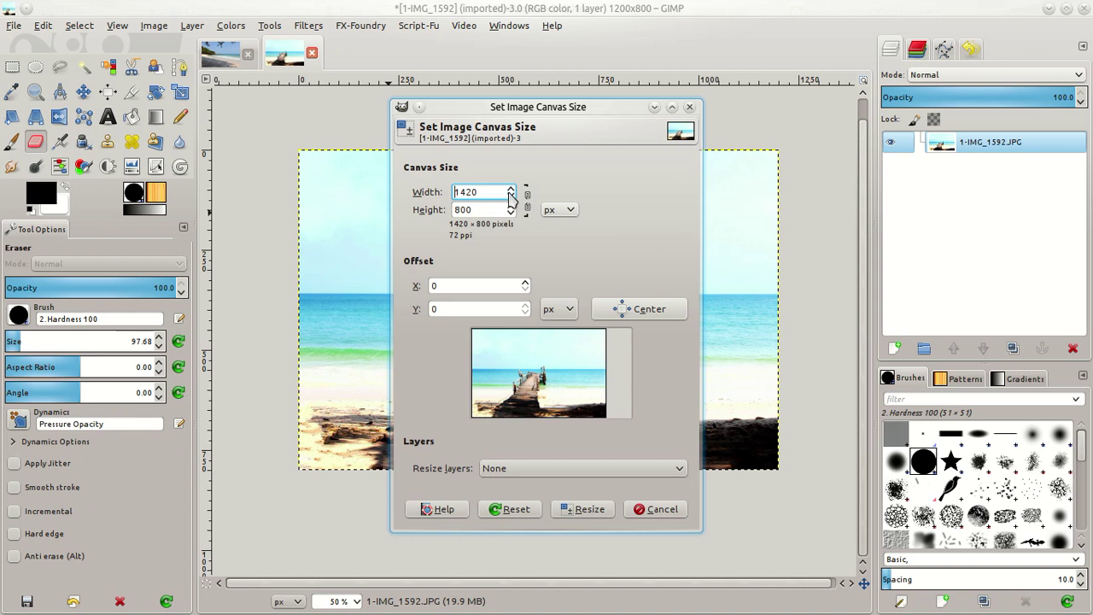
left_click(512, 190)
left_click(512, 189)
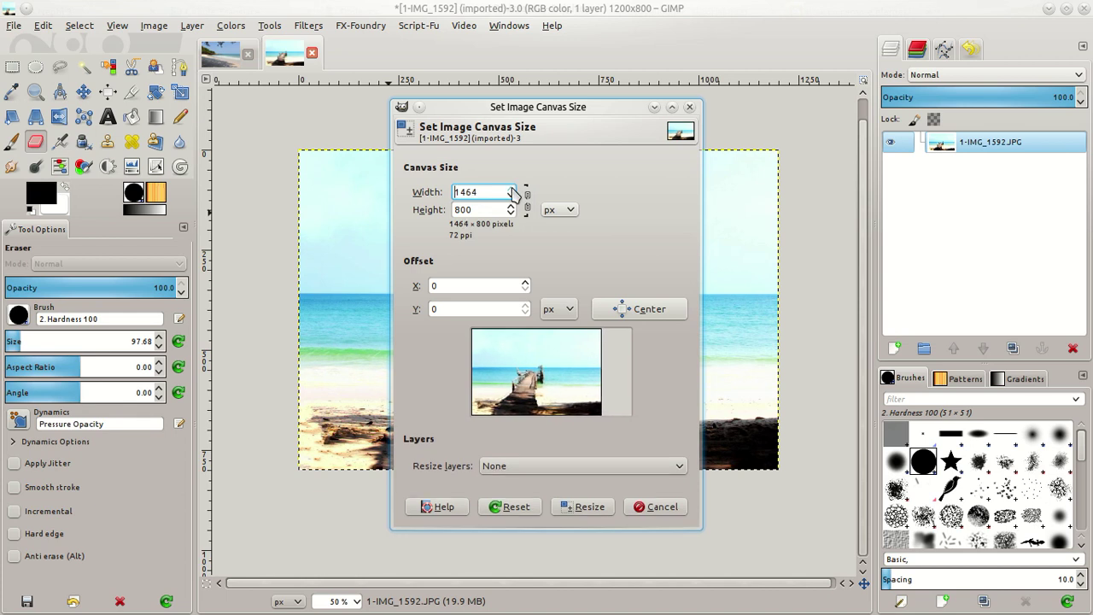
left_click(512, 189)
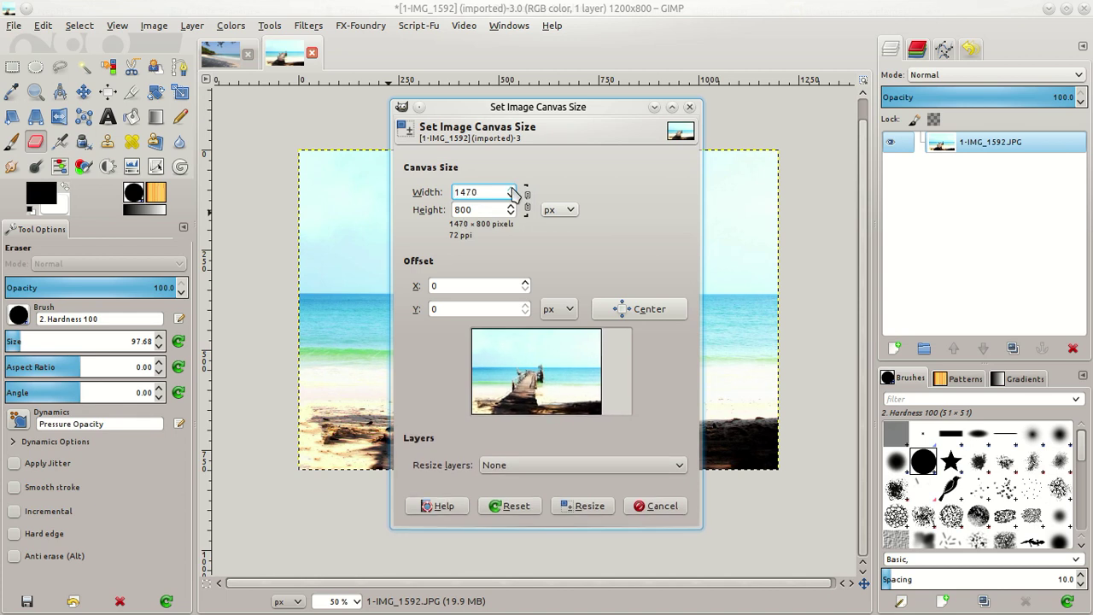
left_click(640, 313)
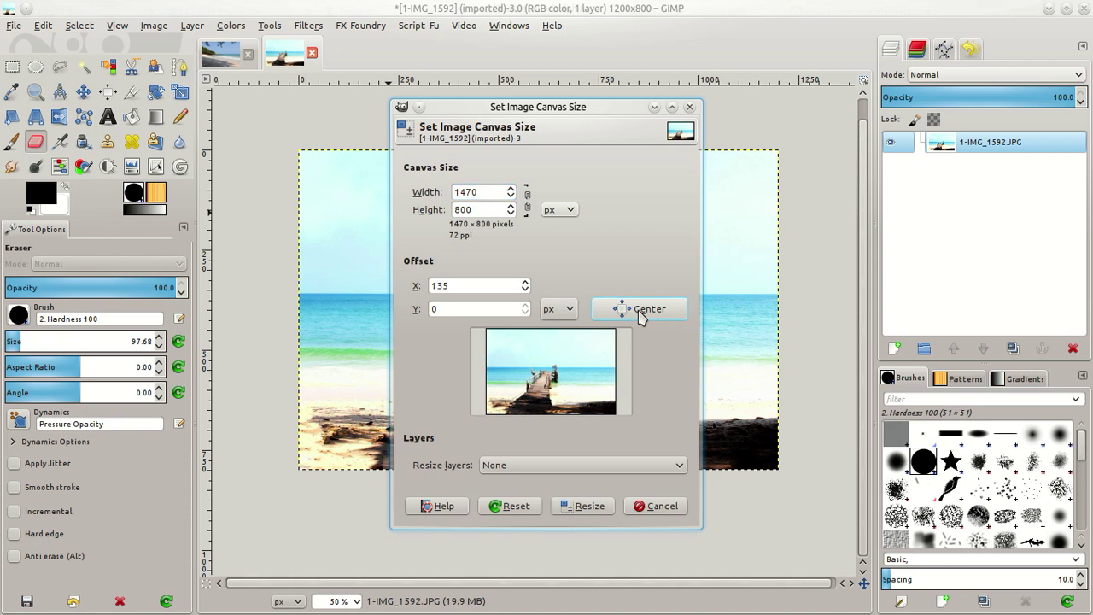
Step: Apply the 1470x800 canvas size and rerun the Heal transparency filter
left_click(589, 506)
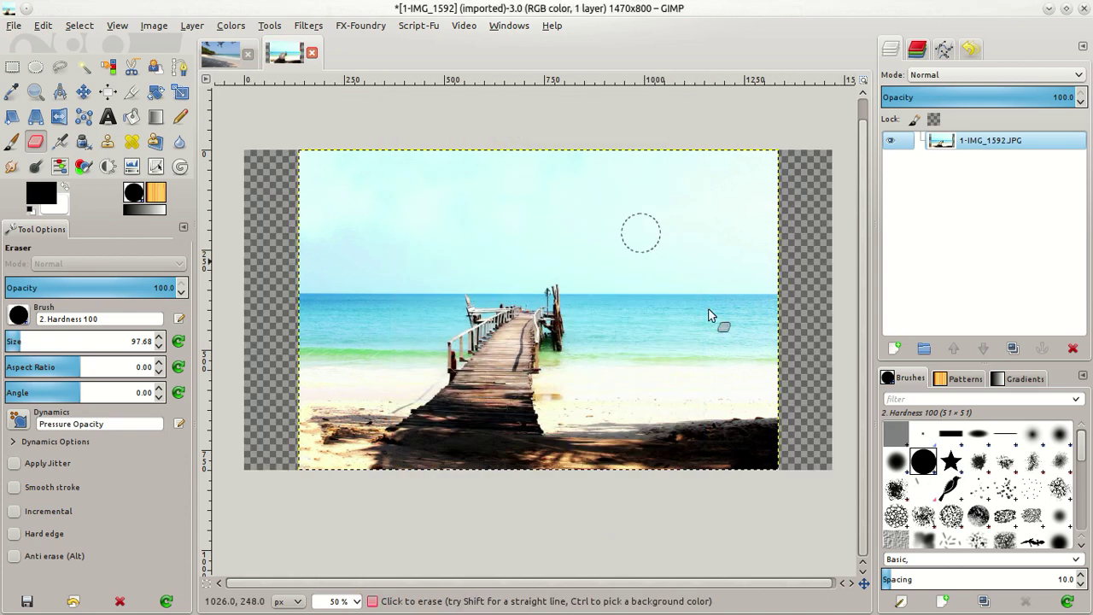
left_click(309, 26)
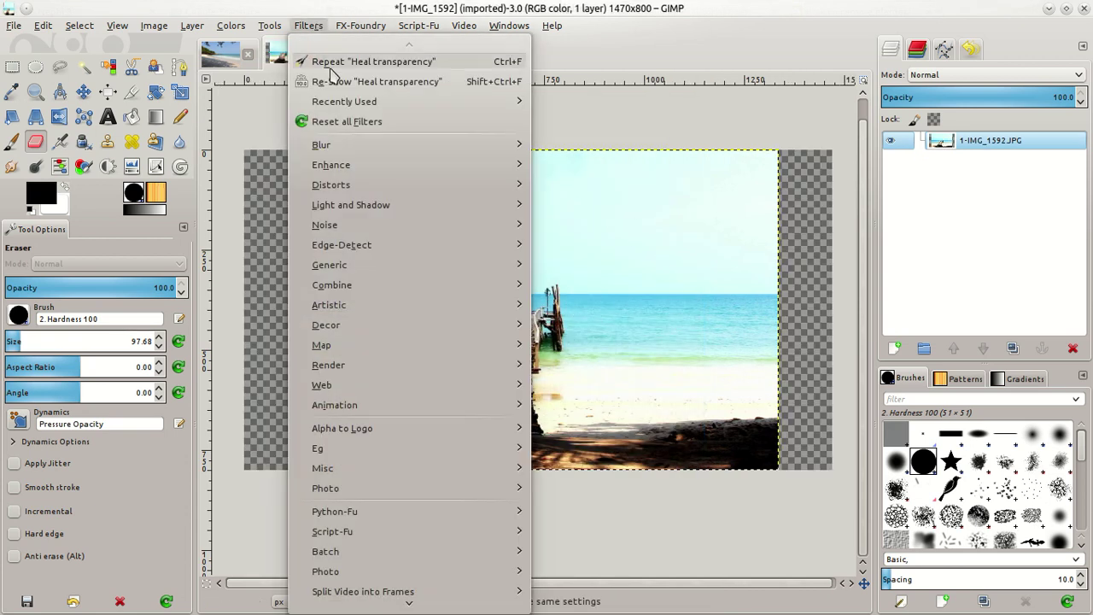
left_click(331, 68)
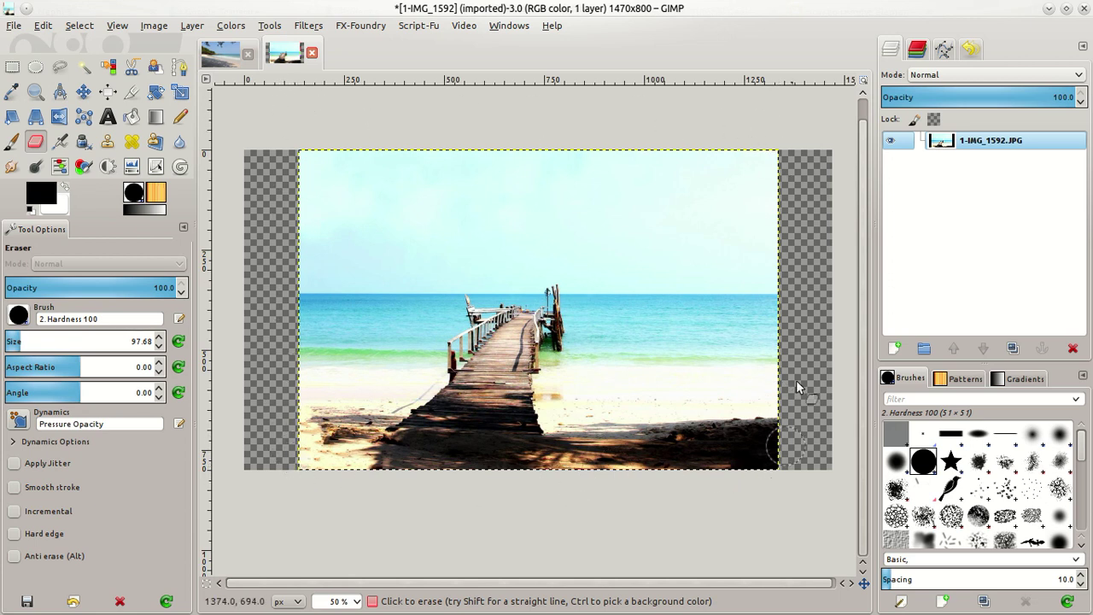
Step: Expand the photo layer to the full 1470x800 canvas with Layer to Image Size
right_click(976, 147)
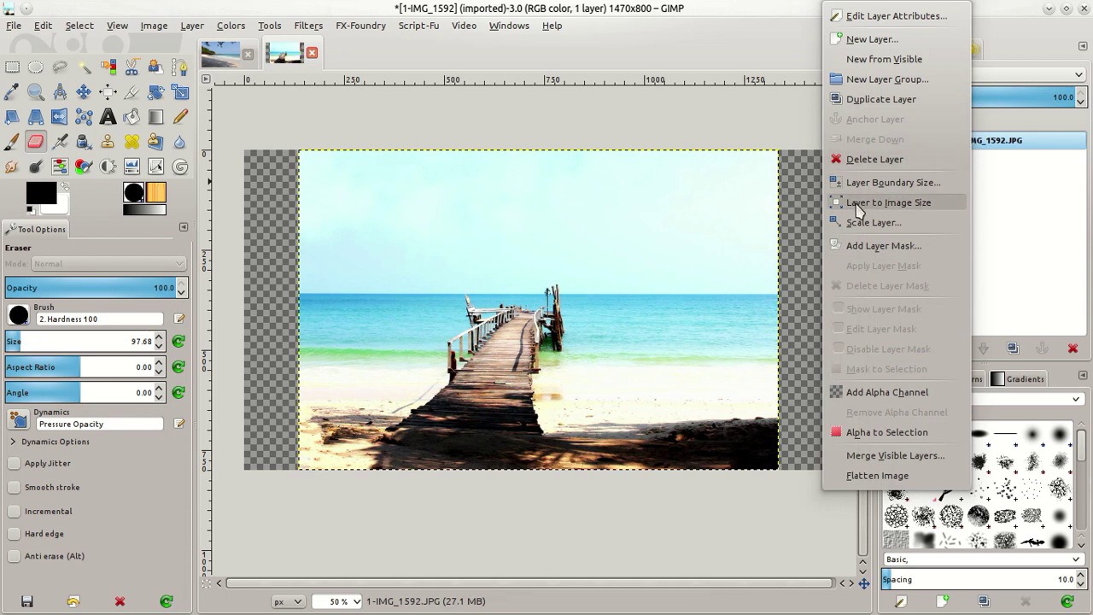
left_click(888, 202)
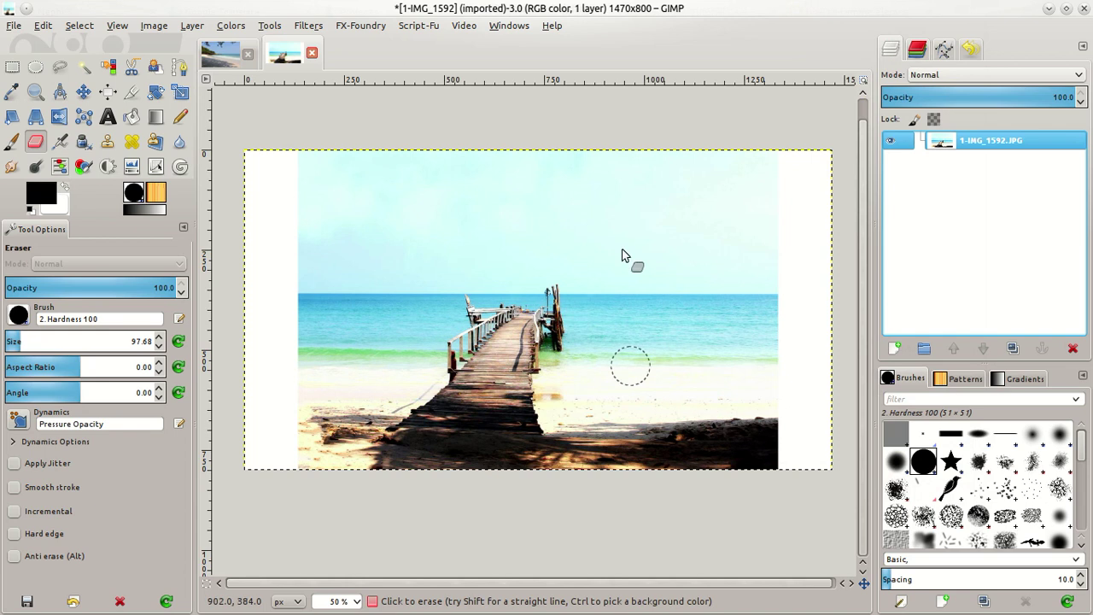
left_click(310, 26)
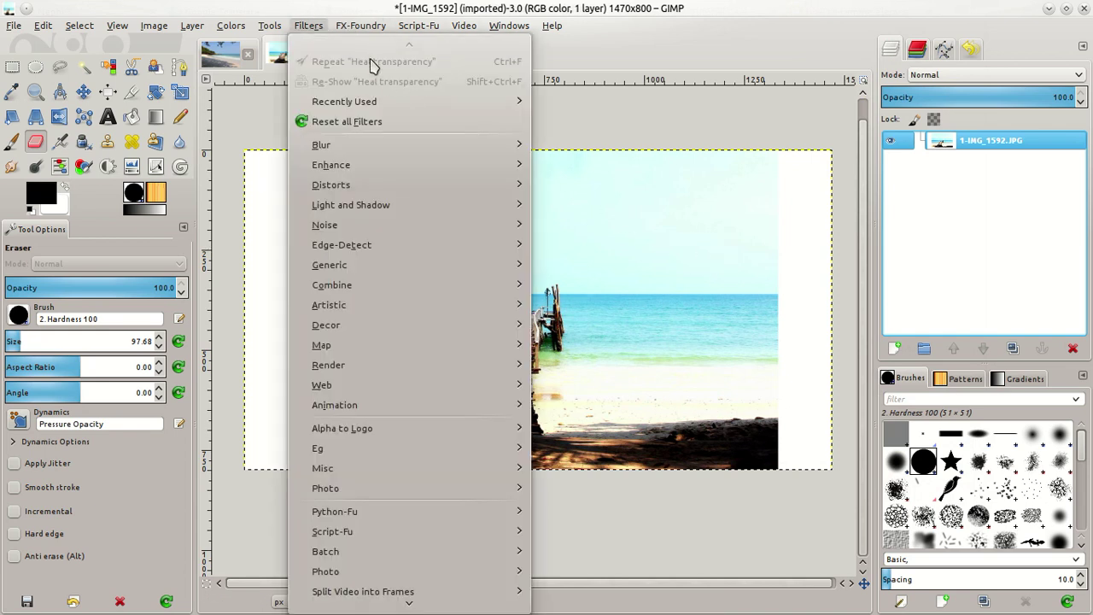
left_click(310, 26)
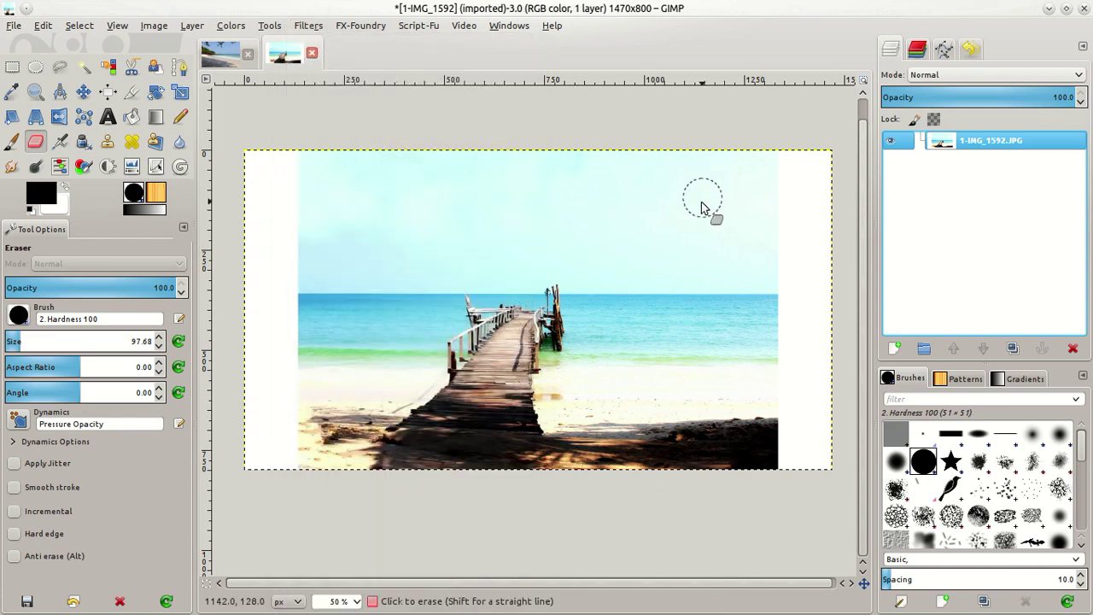
Step: Undo the layer expansion and add a new full-size transparent layer
key("ctrl+z")
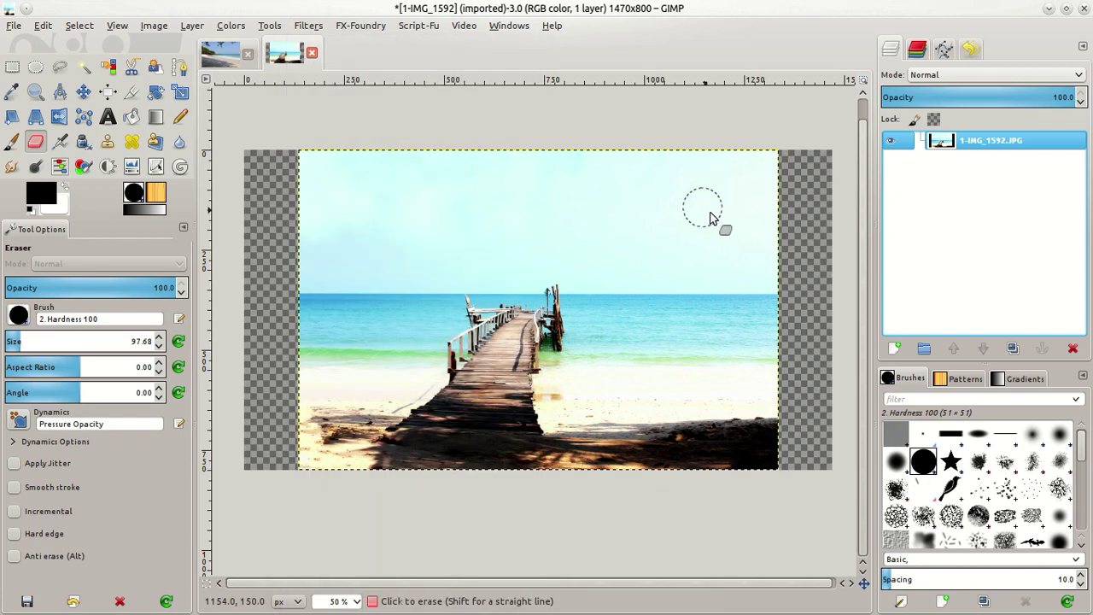
left_click(894, 349)
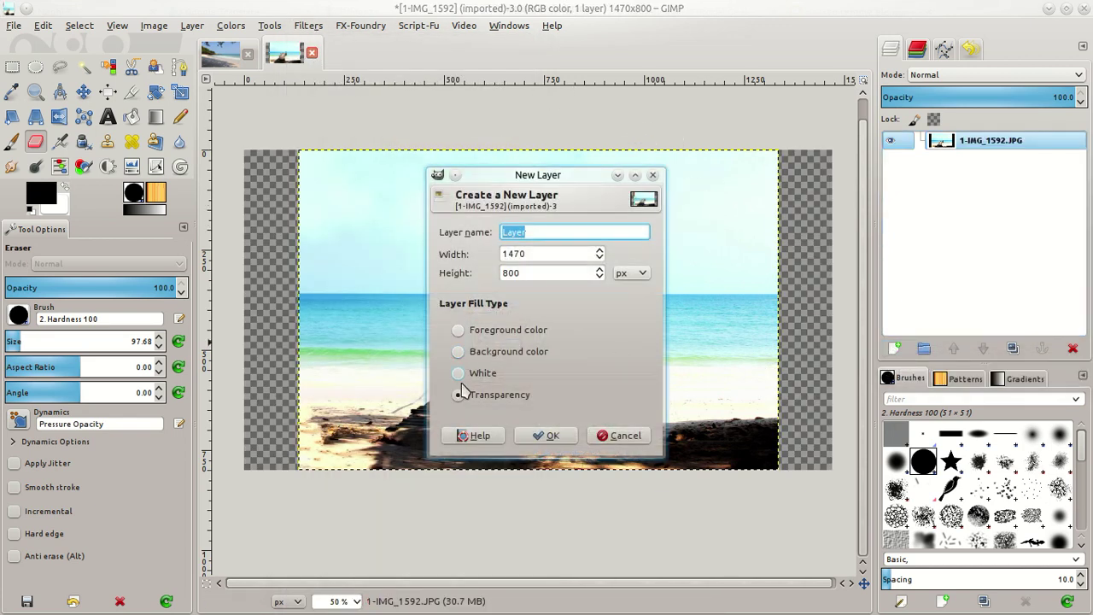
left_click(546, 435)
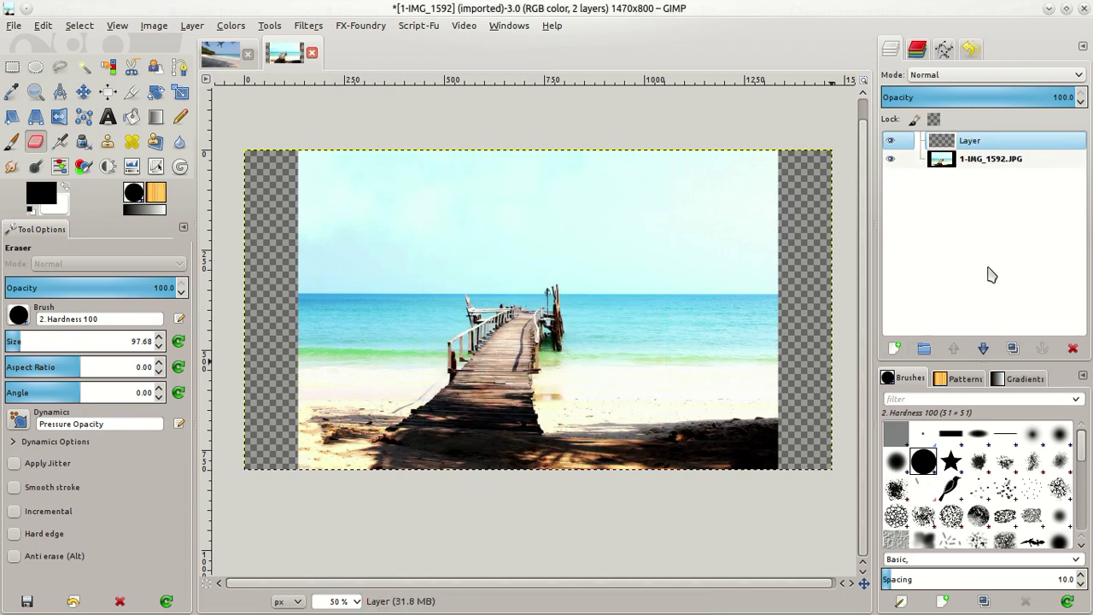
Step: Move the photo layer above the transparent layer and merge the visible layers into one
left_click_drag(974, 162, 986, 143)
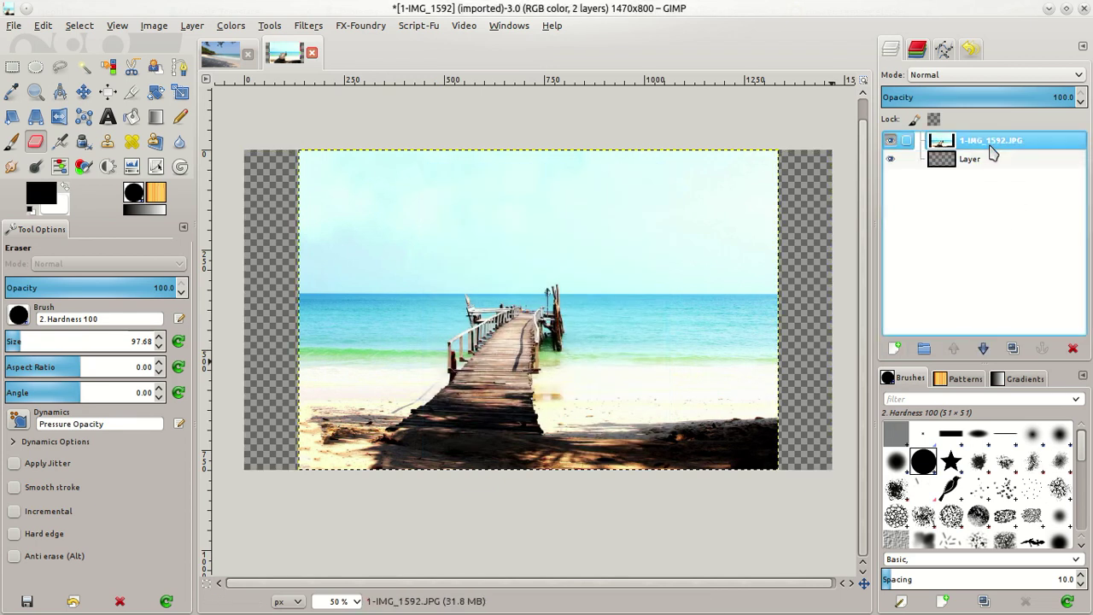
right_click(987, 145)
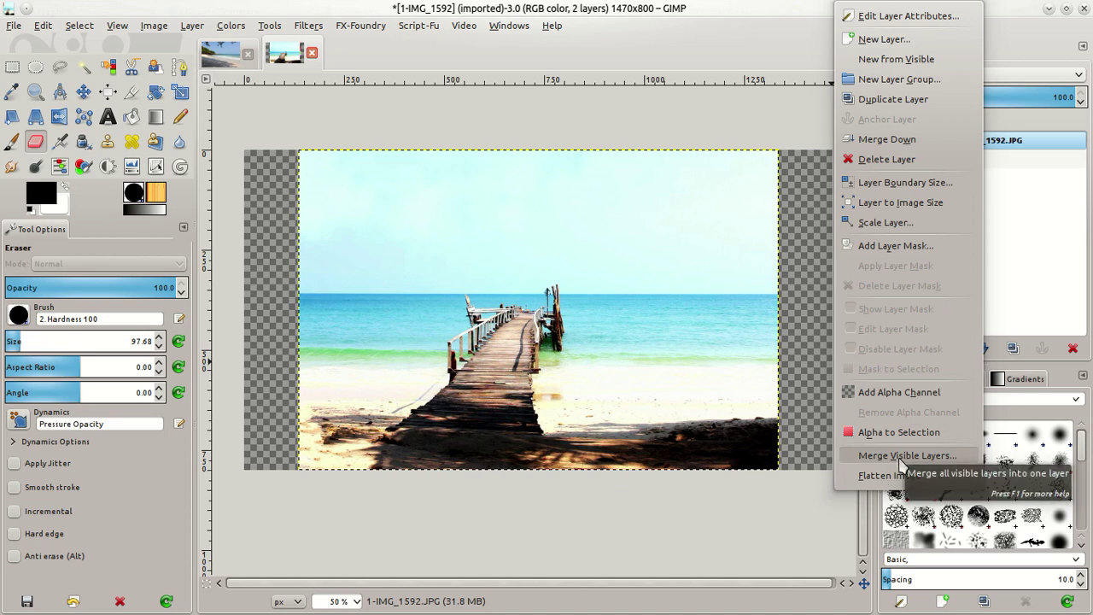
left_click(899, 458)
left_click(545, 421)
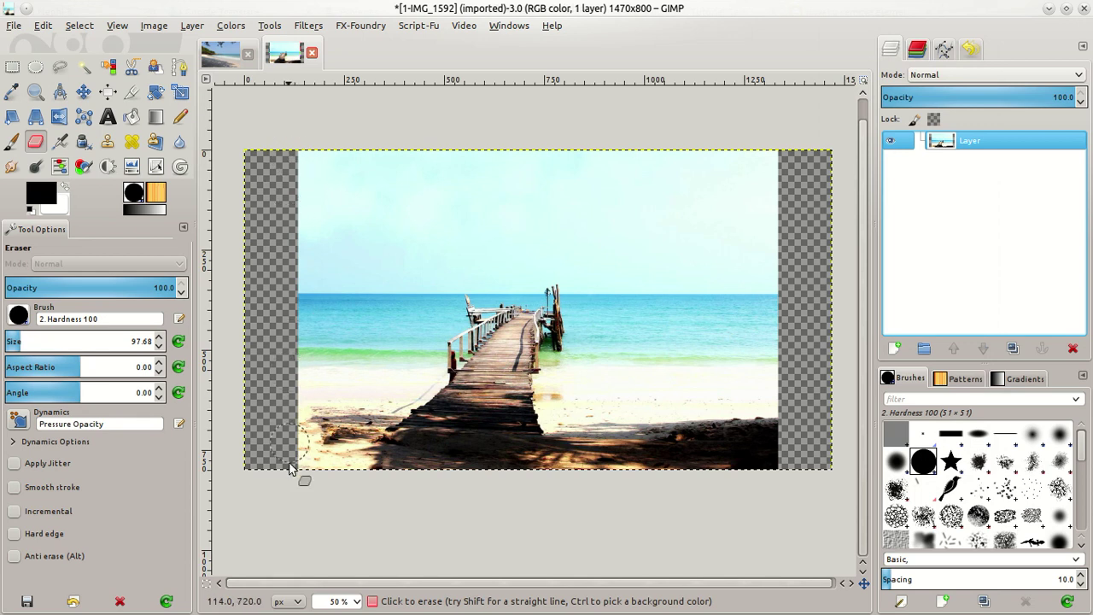
Step: Rerun Heal transparency on the merged layer, then pan around to check the filled sky, sea and sand margins
left_click(310, 27)
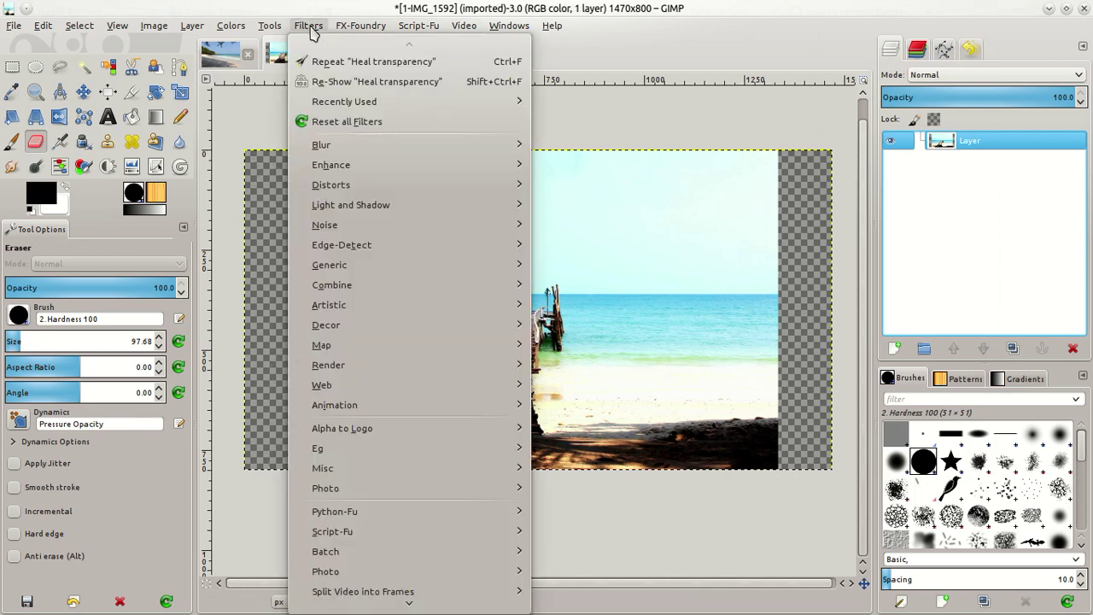
left_click(331, 69)
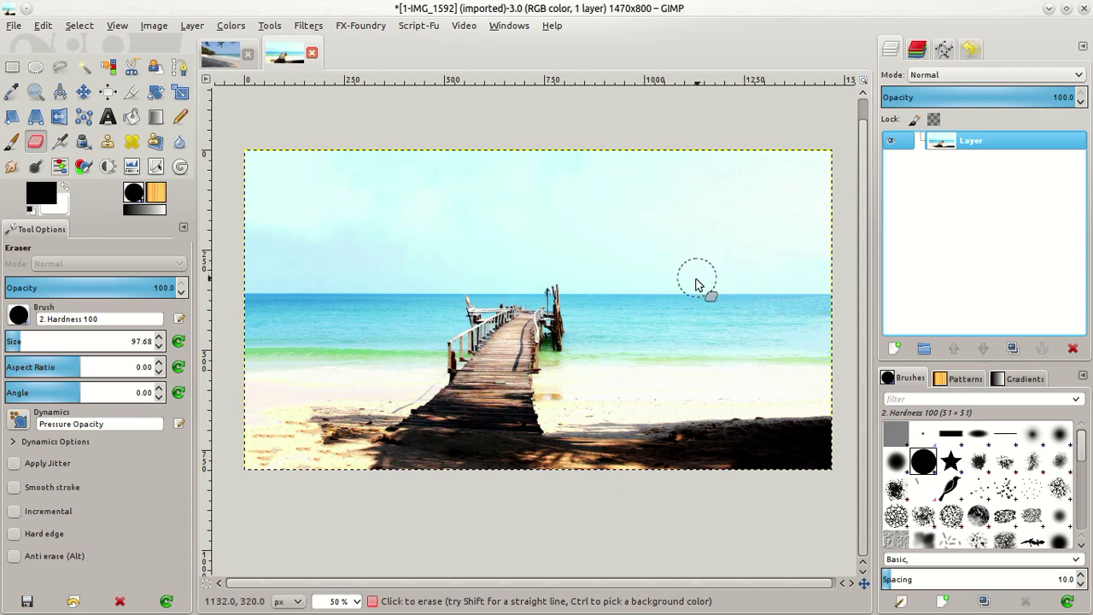
key("space")
key("space")
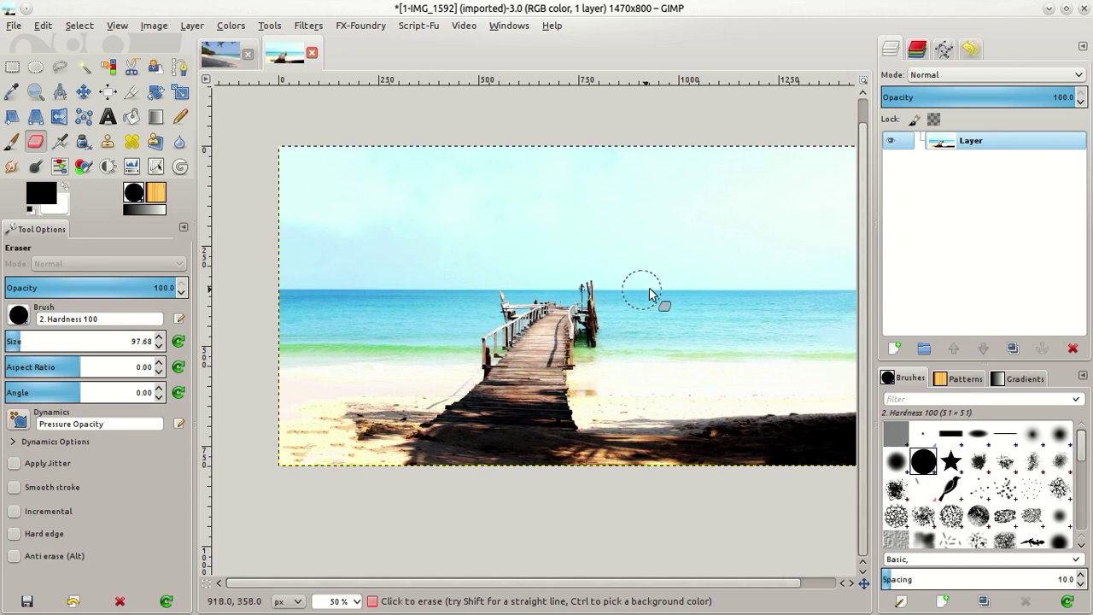
key("space")
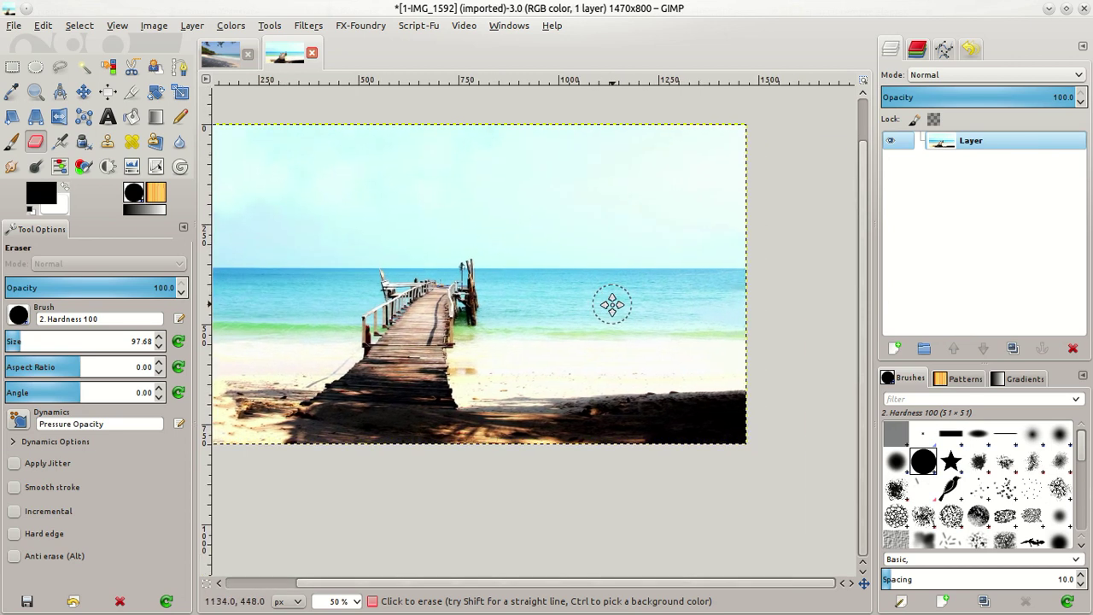
key("space")
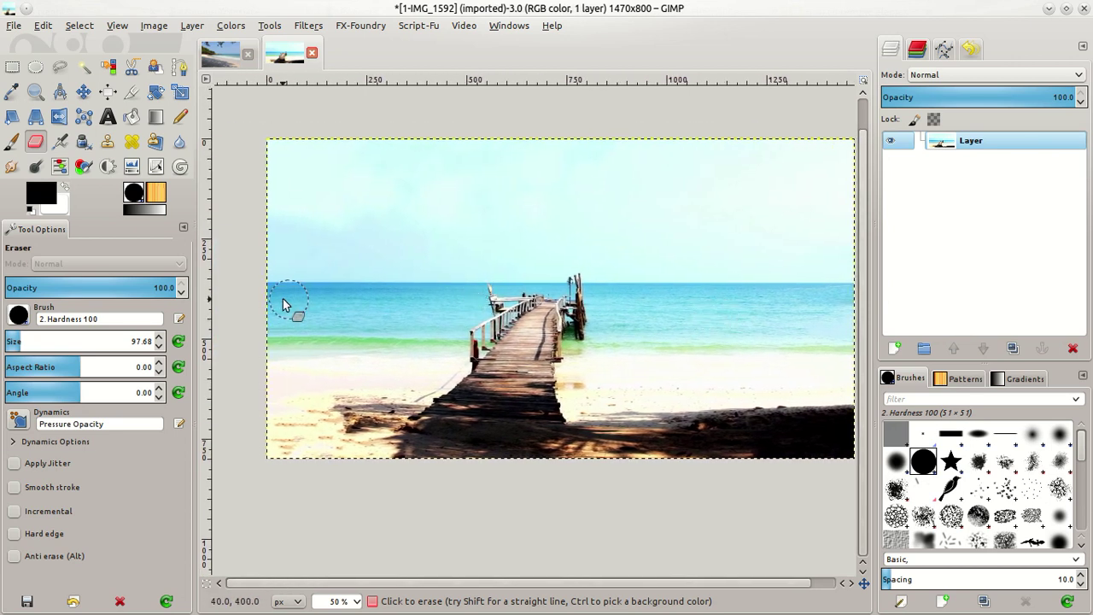
key("space")
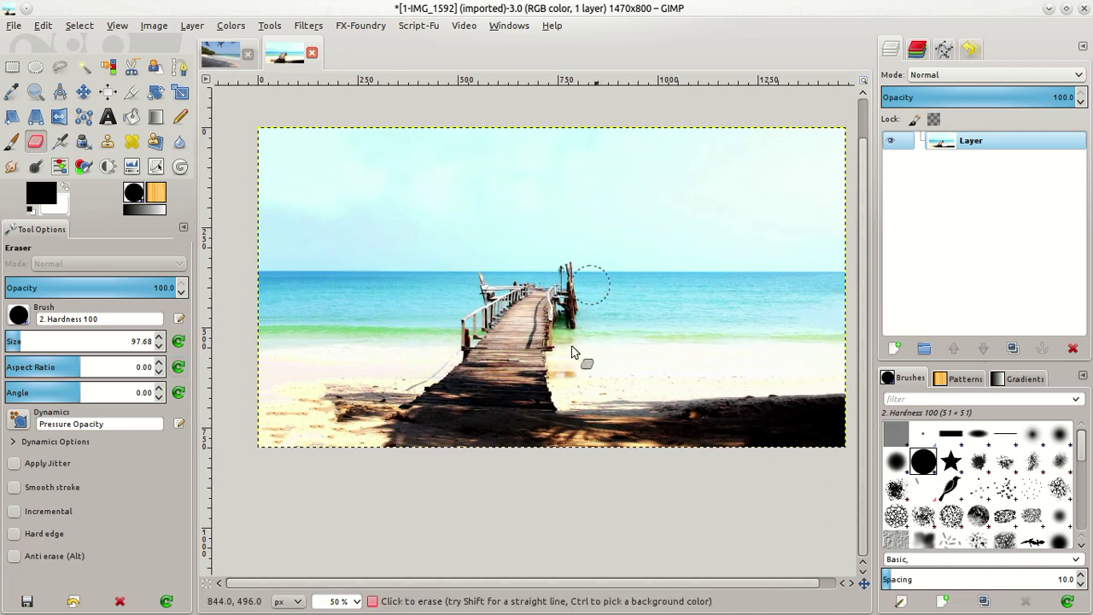
key("space")
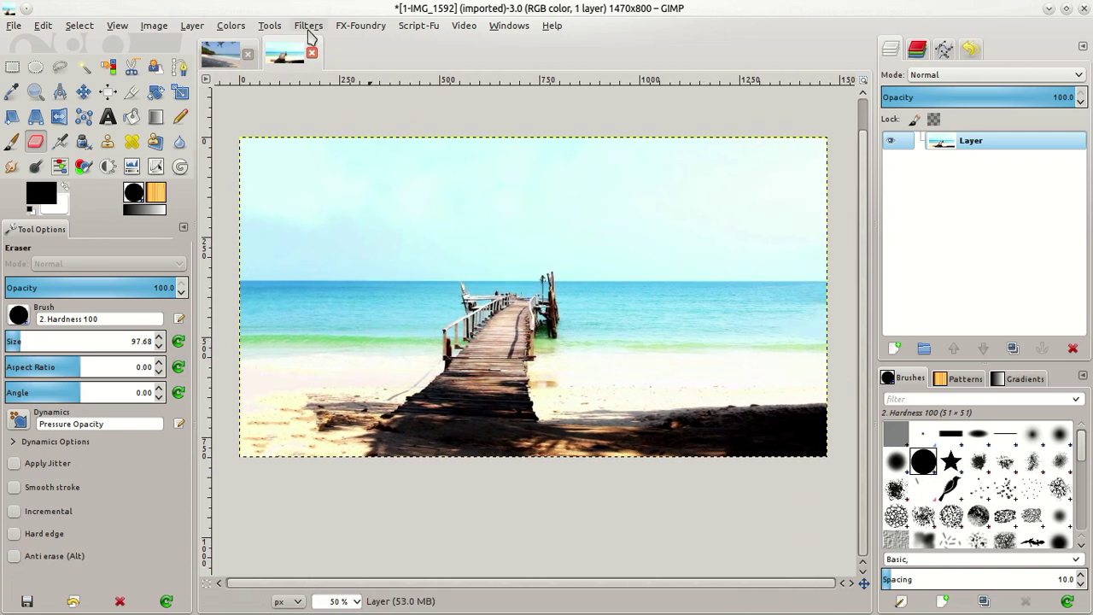
left_click(308, 28)
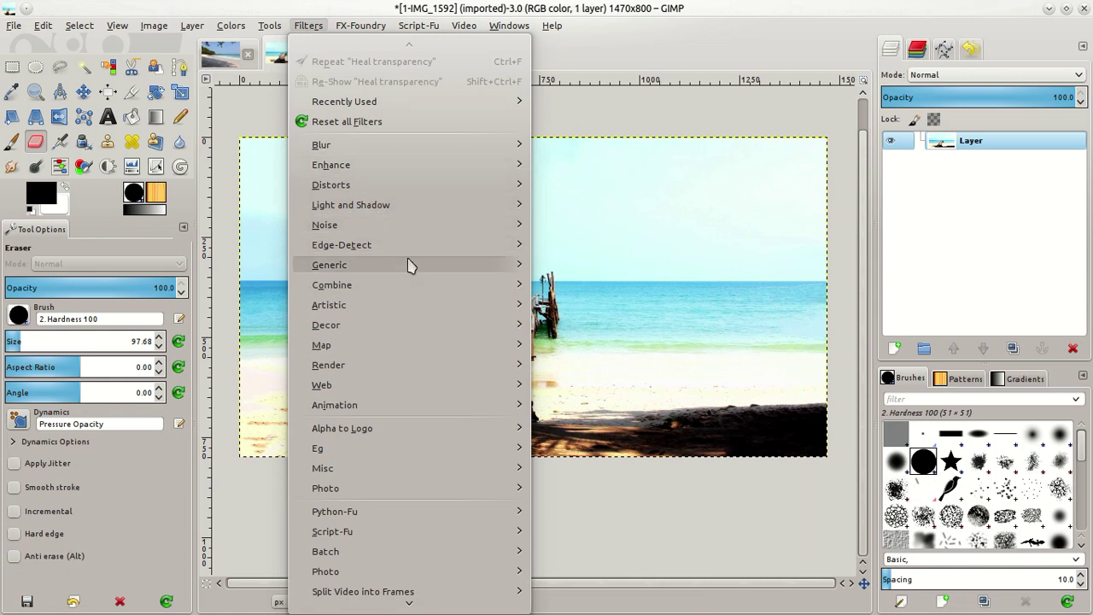
mouse_move(411, 254)
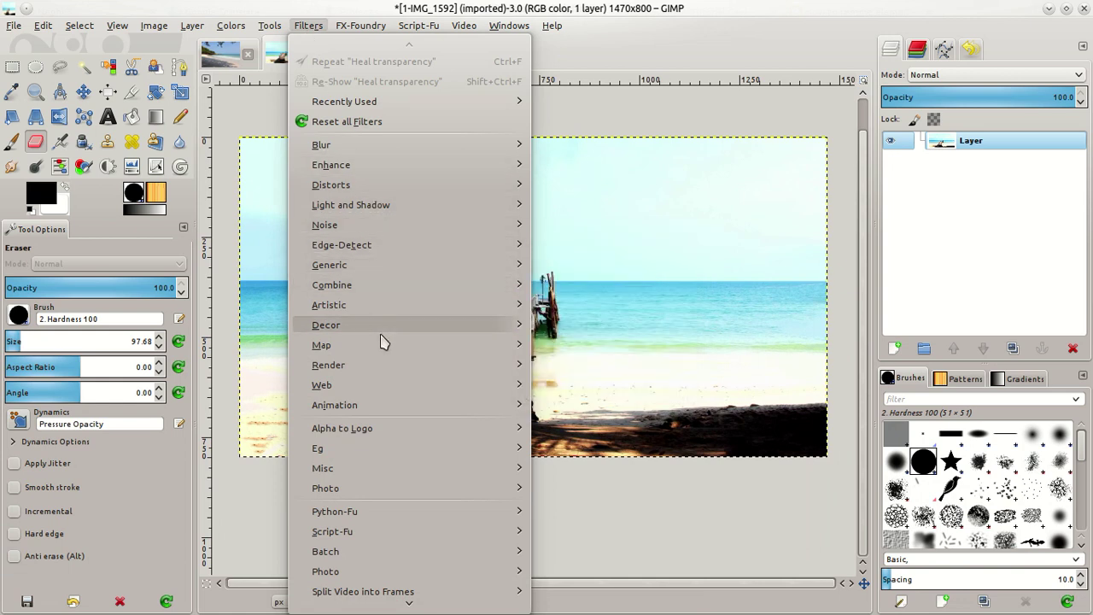
mouse_move(379, 350)
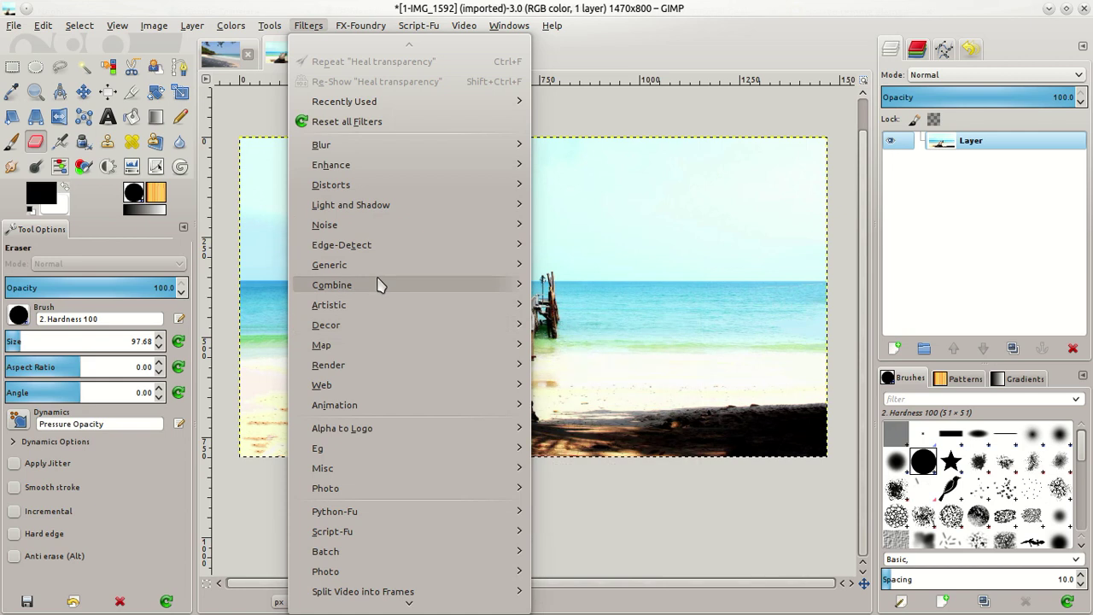
mouse_move(369, 171)
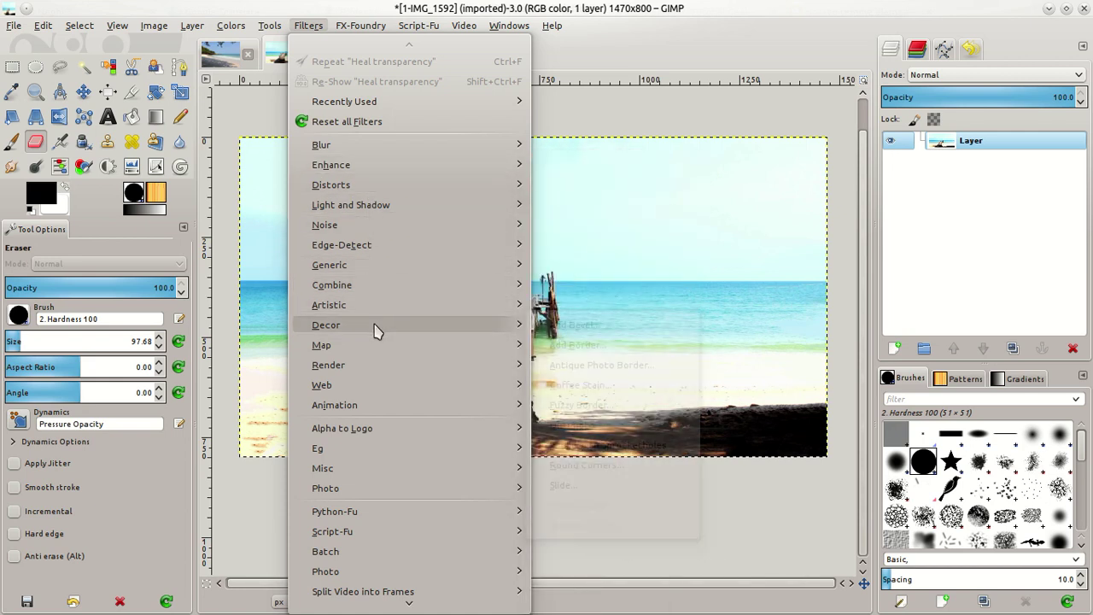
mouse_move(376, 331)
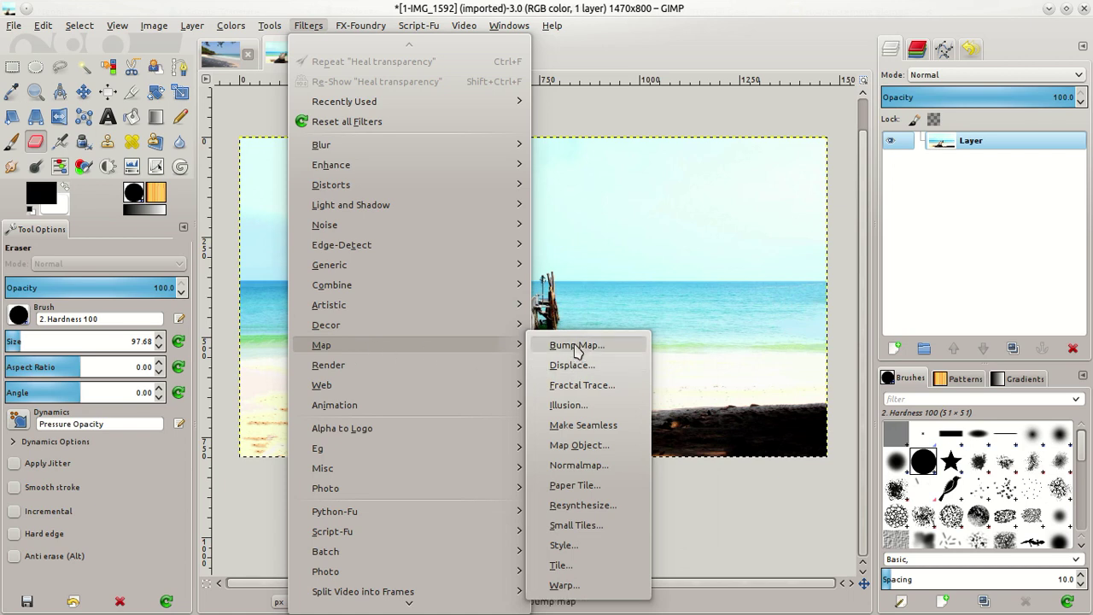
left_click(574, 509)
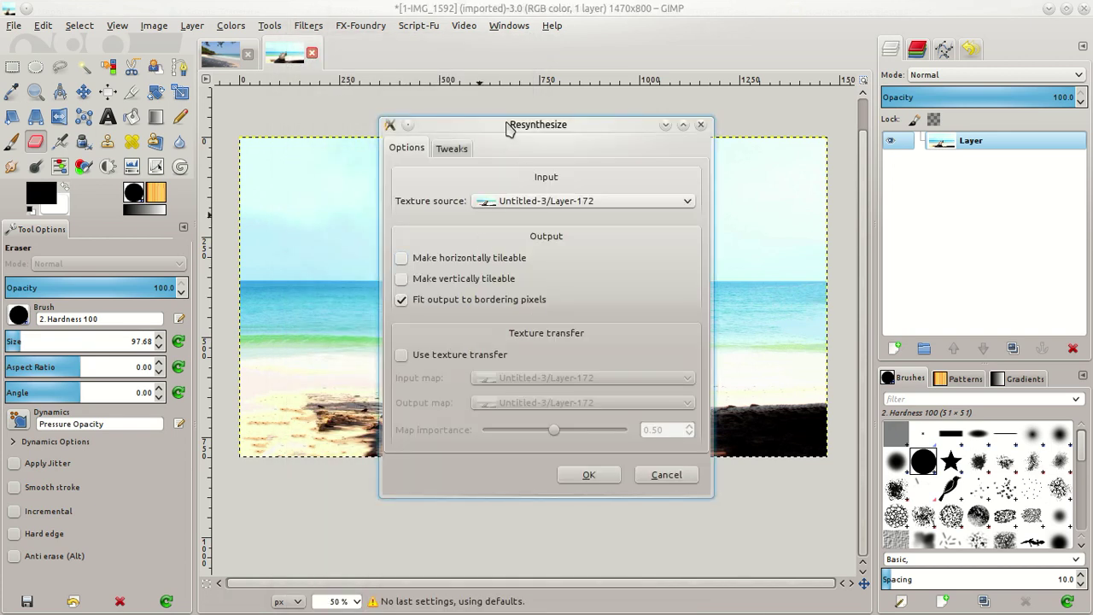
left_click_drag(510, 127, 491, 137)
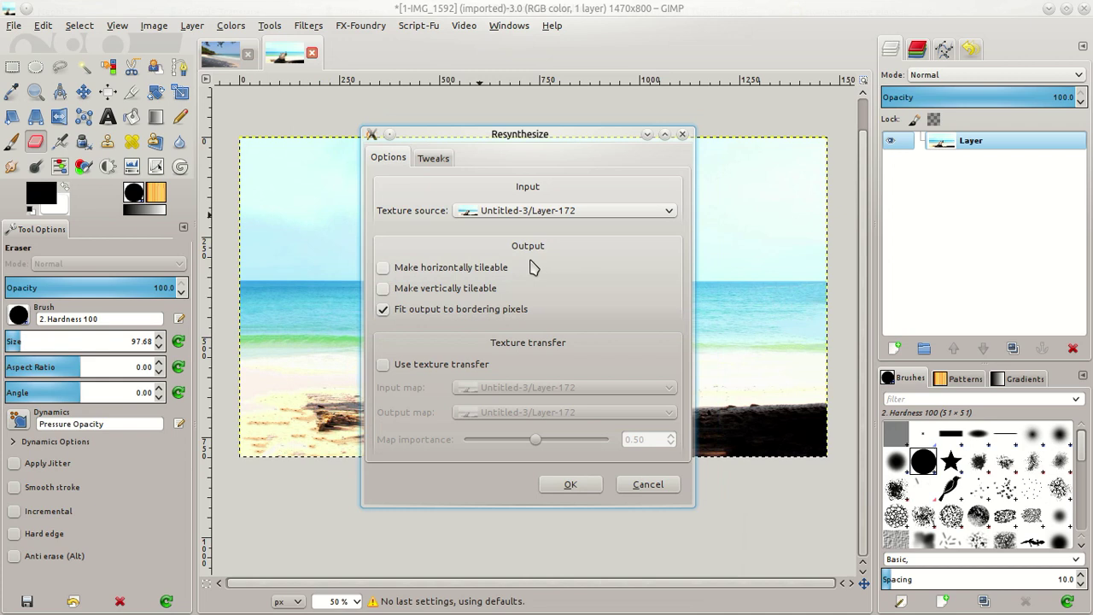
left_click(648, 484)
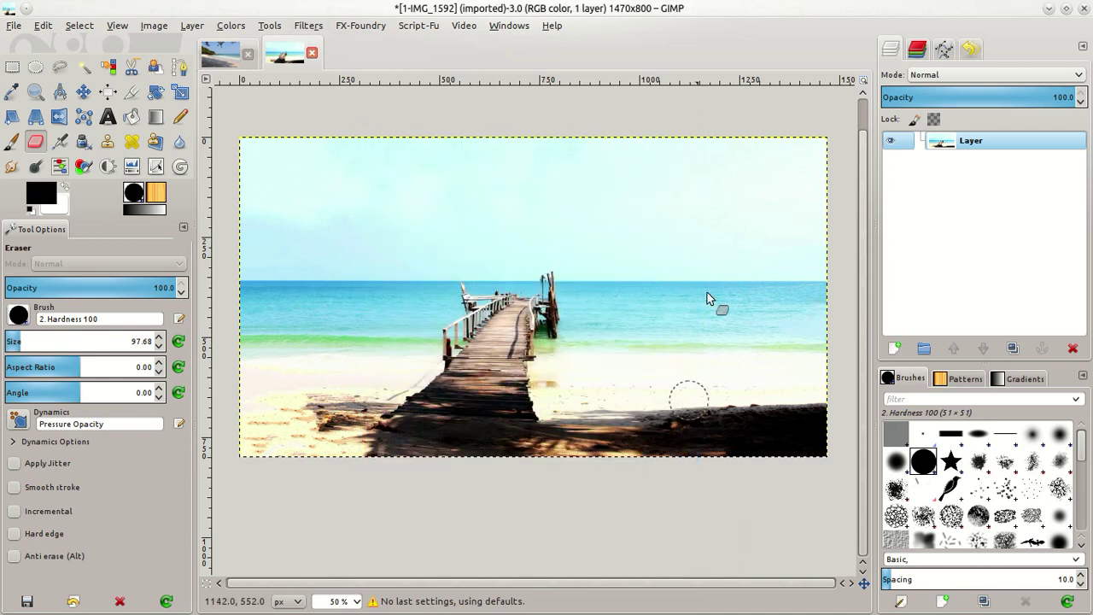
mouse_move(844, 601)
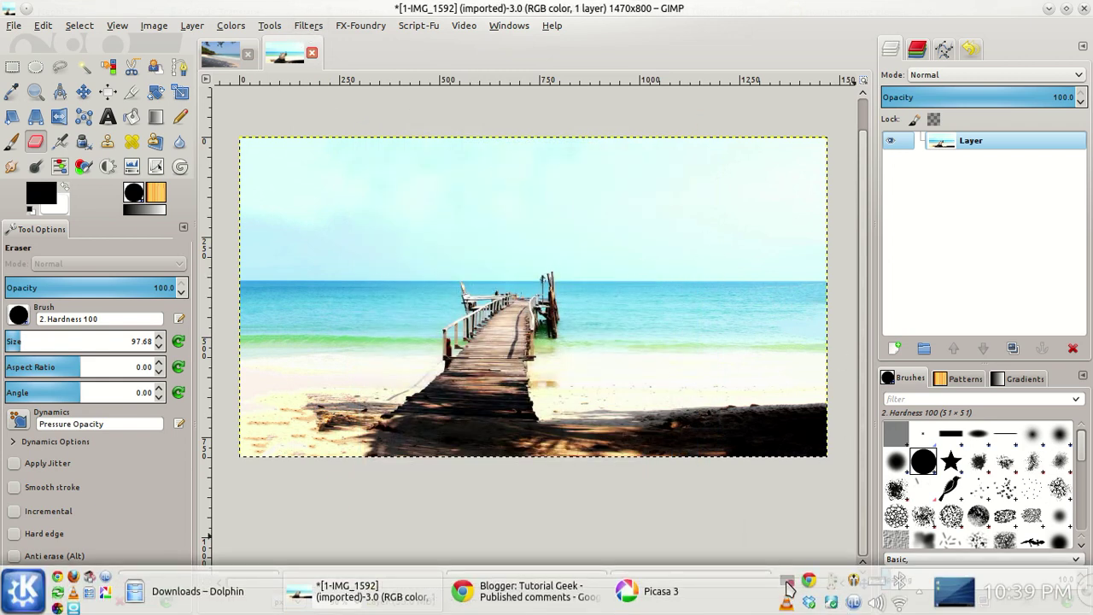